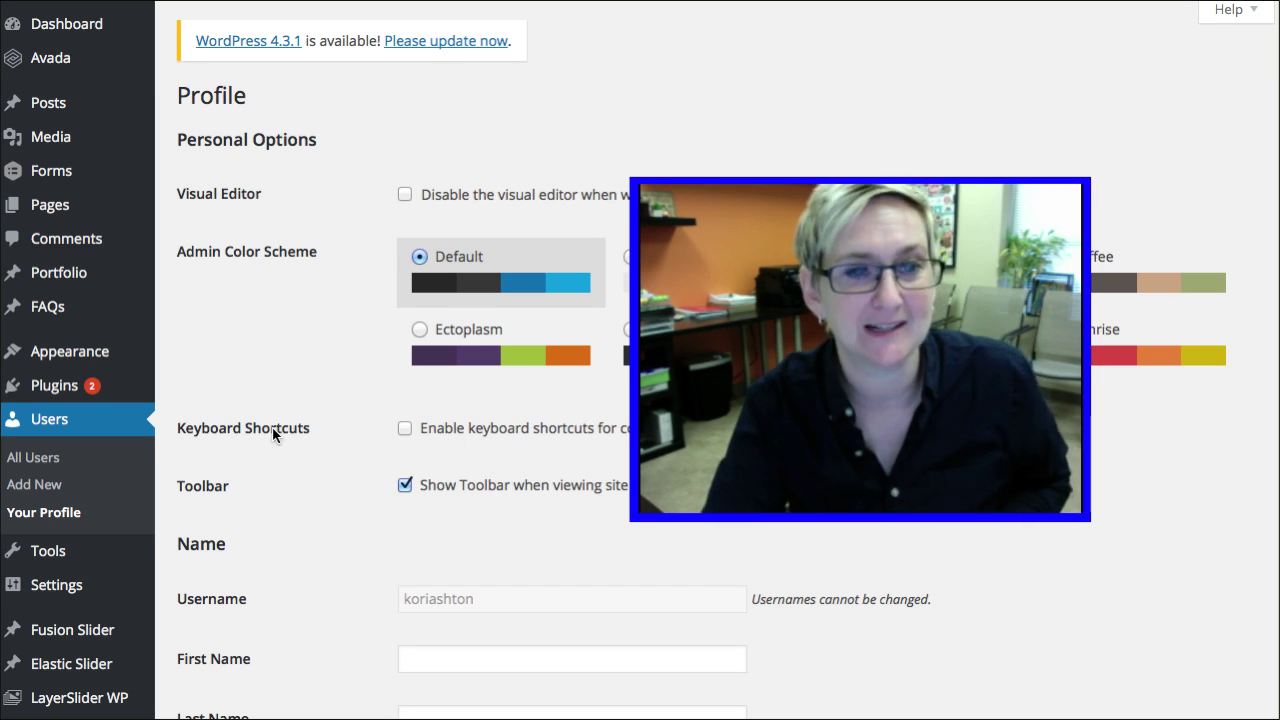
Scroll through the rest of the Profile page to review its settings.
scroll(280, 428, "down", 2)
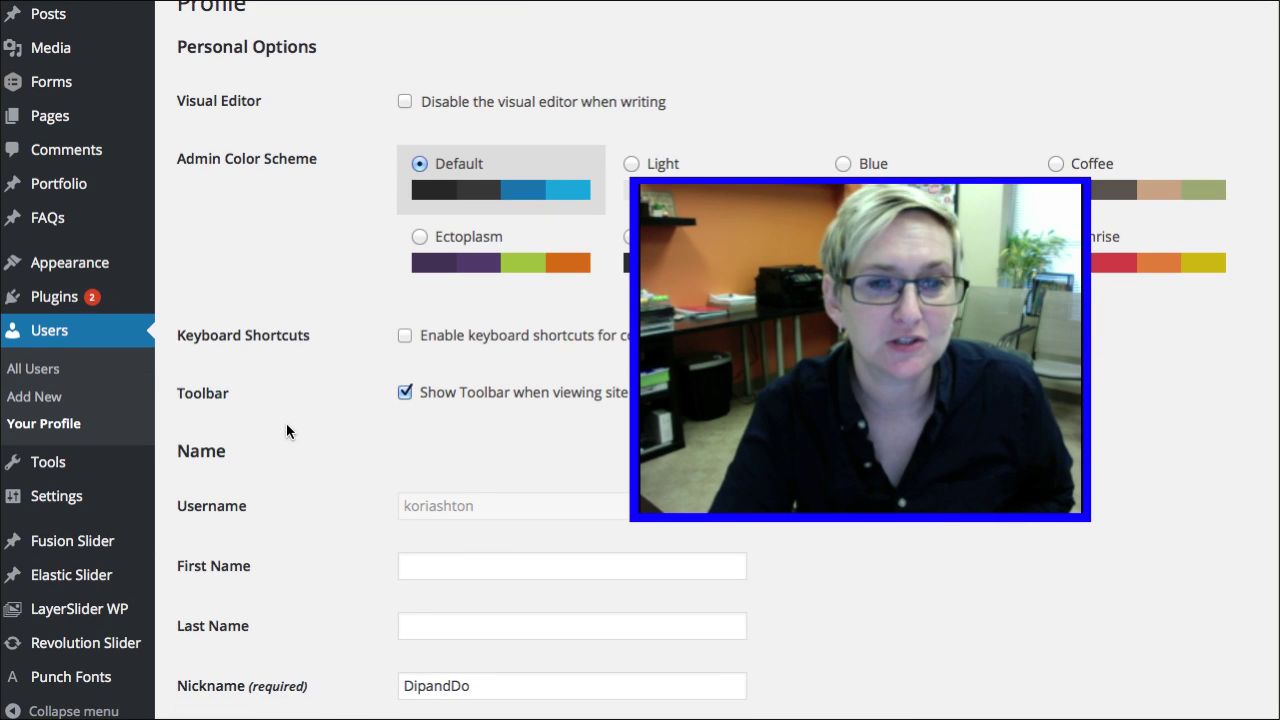
scroll(286, 430, "down", 5)
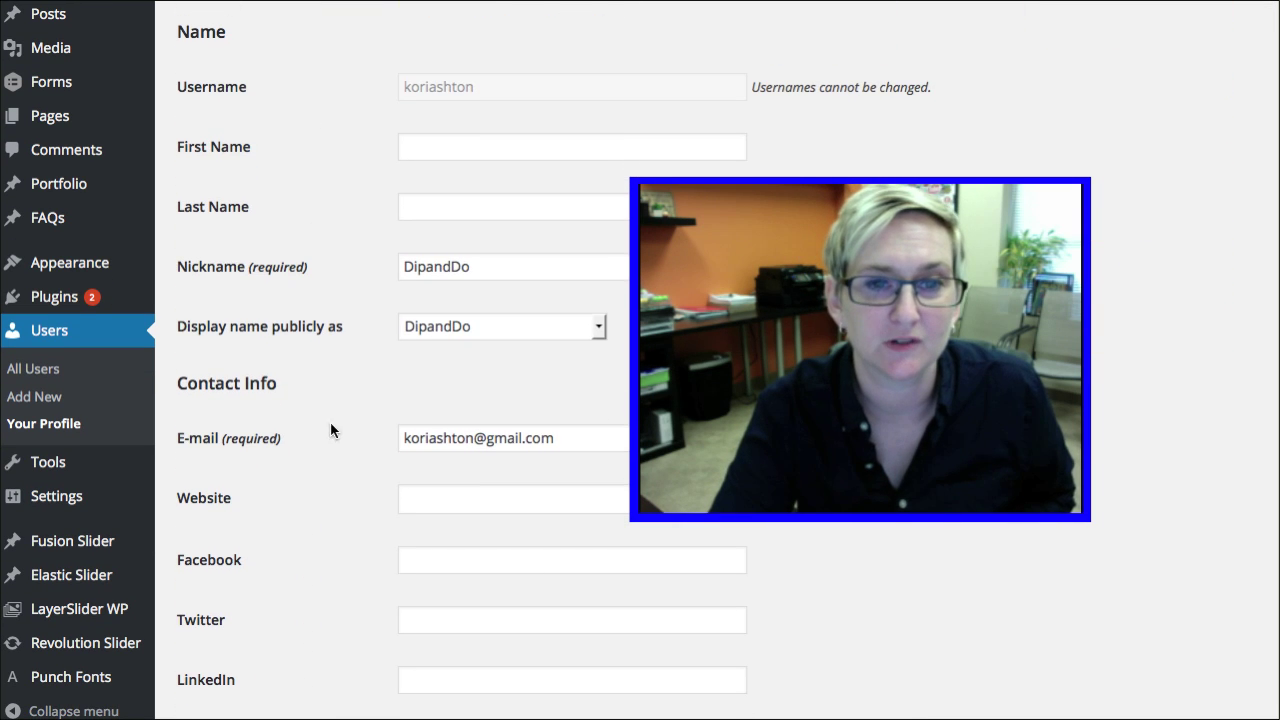
scroll(343, 380, "down", 3)
scroll(341, 384, "down", 2)
scroll(341, 384, "down", 2)
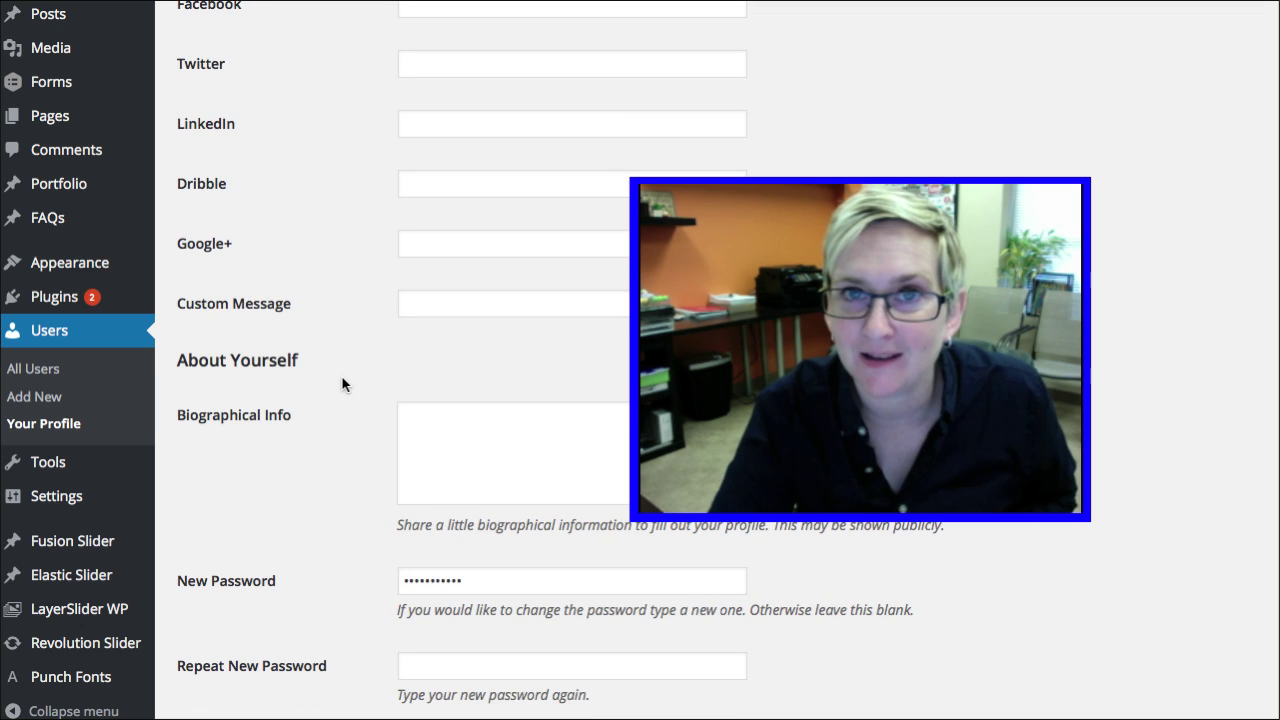
scroll(341, 384, "down", 1)
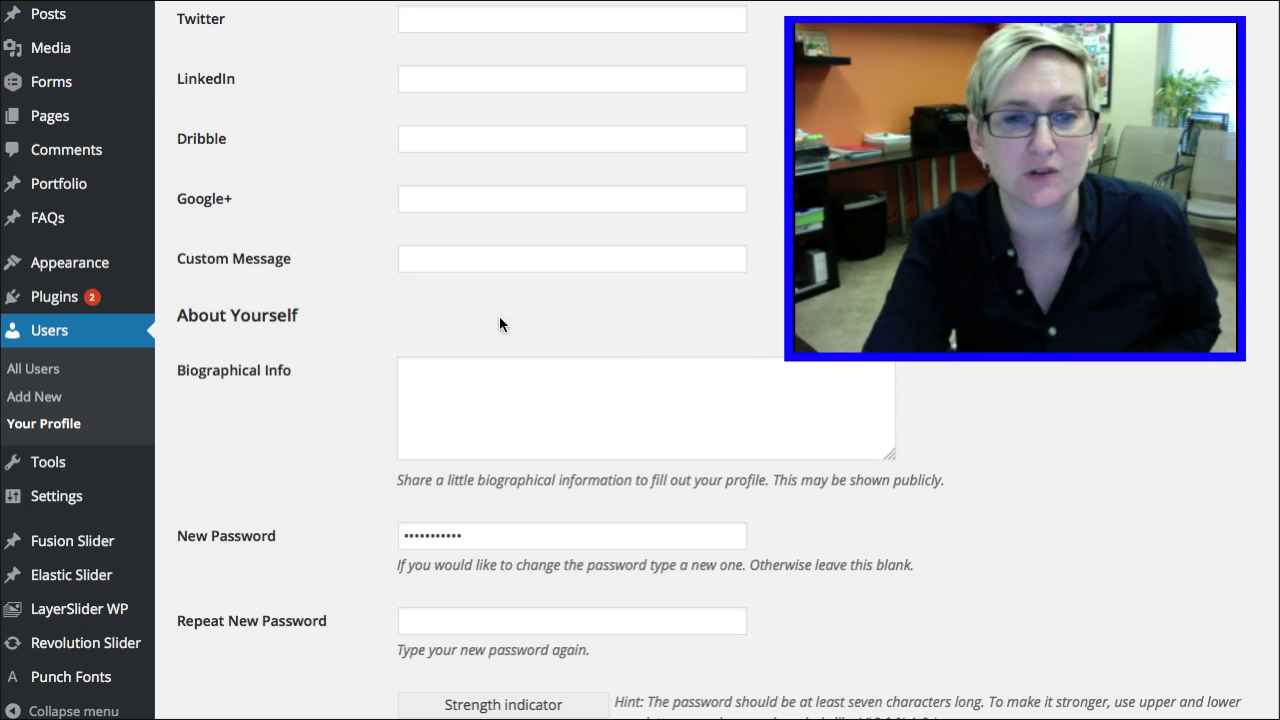
scroll(338, 318, "down", 1)
scroll(338, 318, "down", 2)
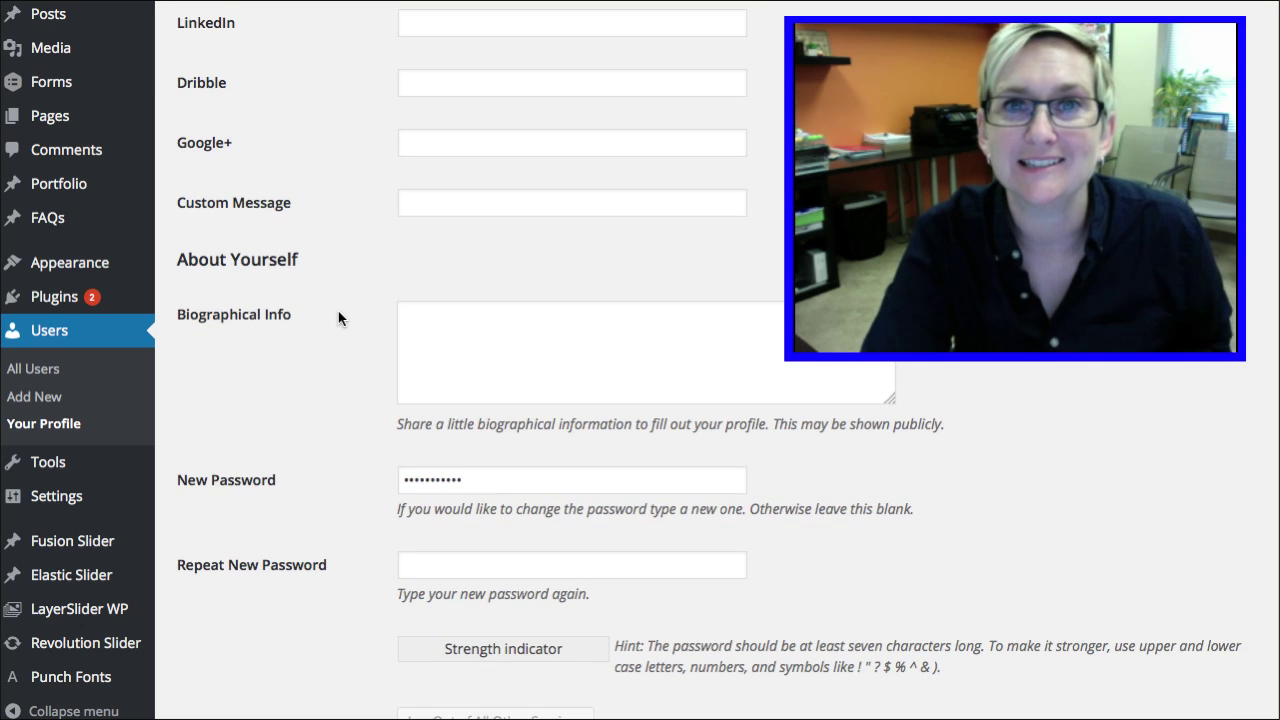
scroll(338, 318, "down", 1)
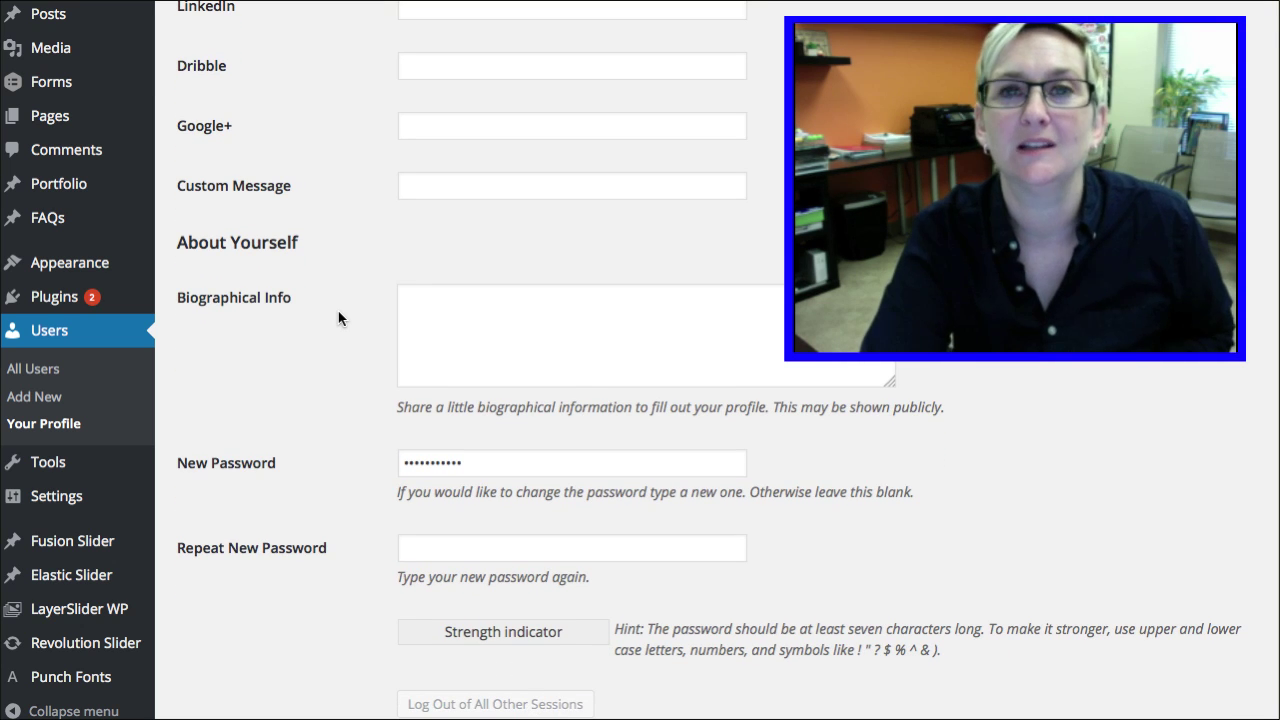
scroll(338, 318, "down", 2)
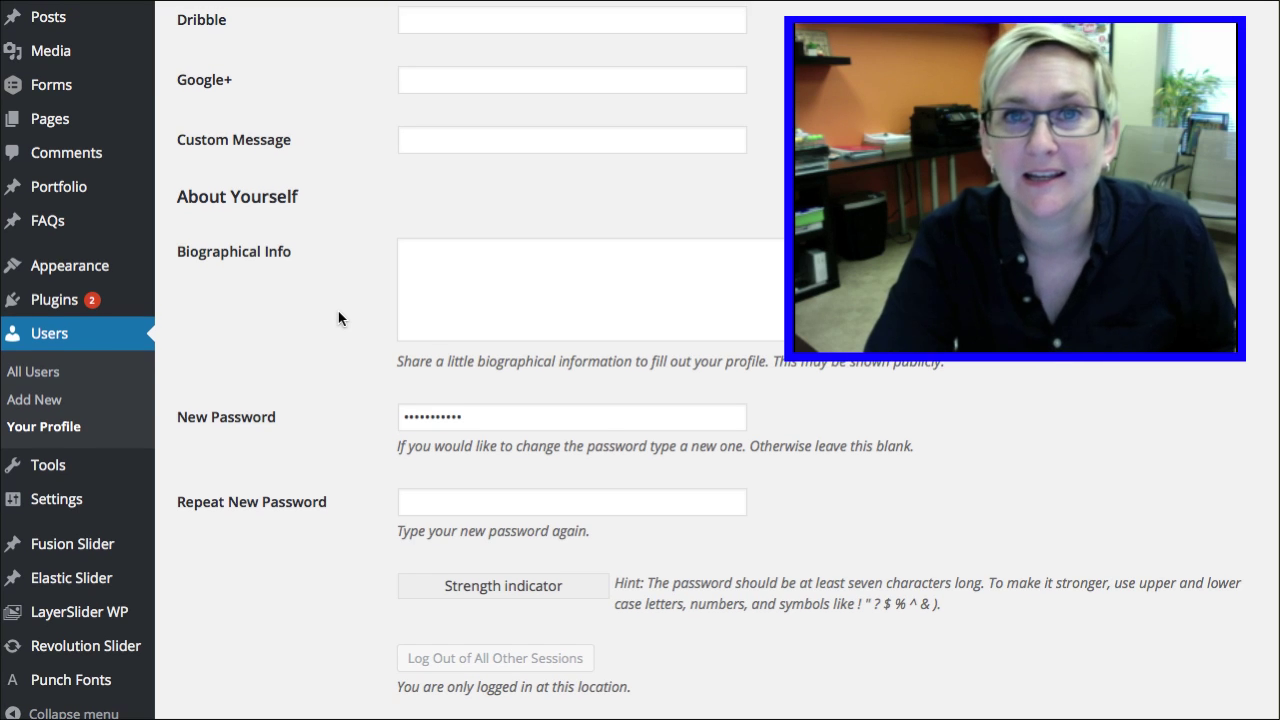
scroll(338, 318, "up", 15)
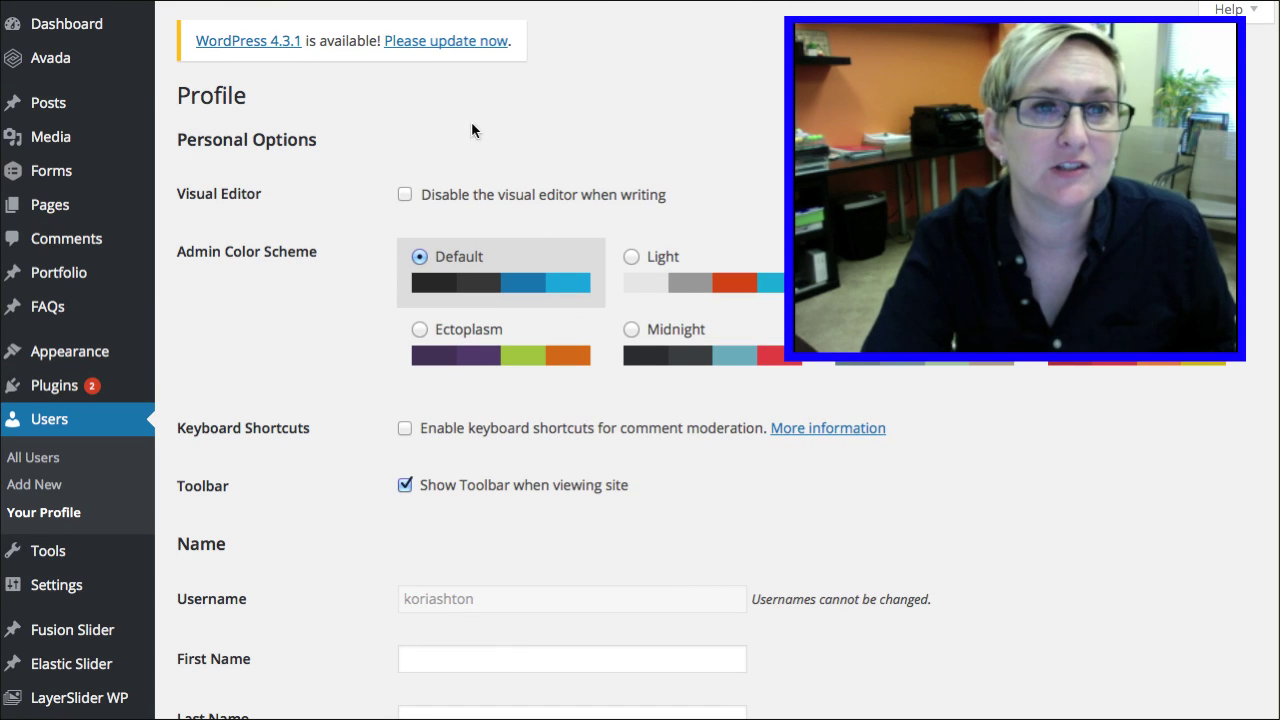
mouse_move(66, 23)
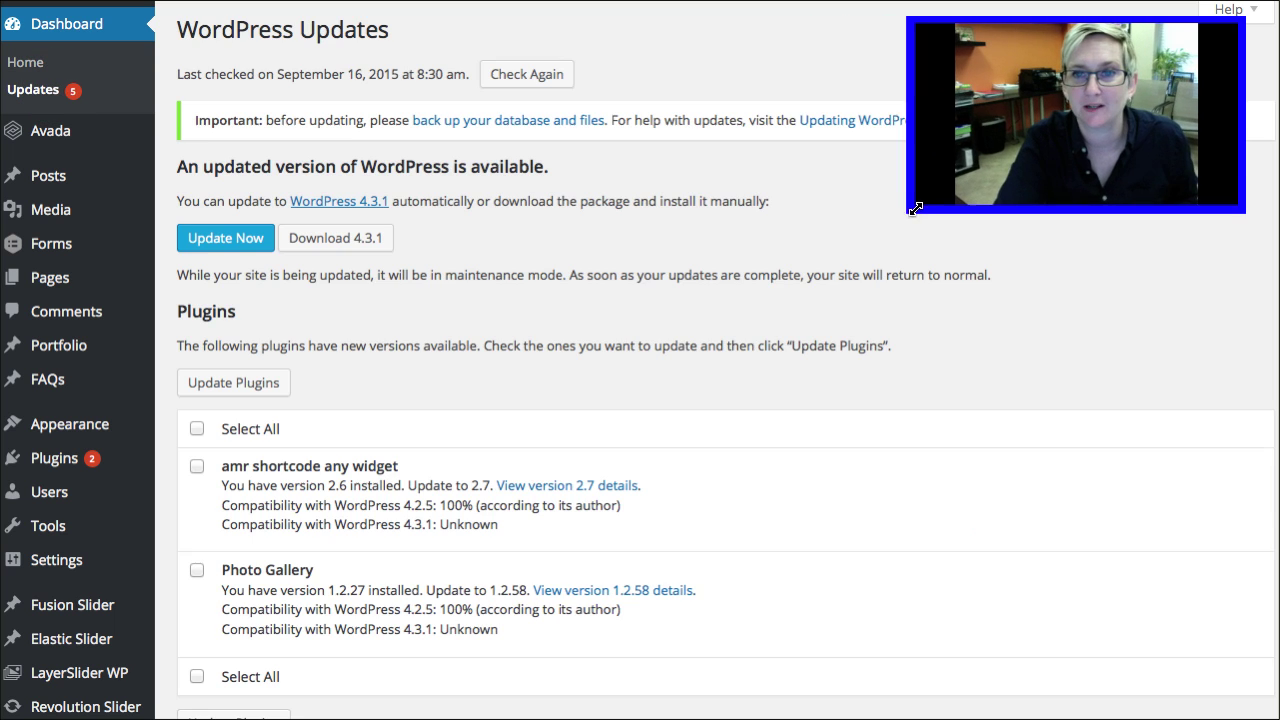
Install the WordPress 4.3.1 core update from the Updates page.
left_click(381, 369)
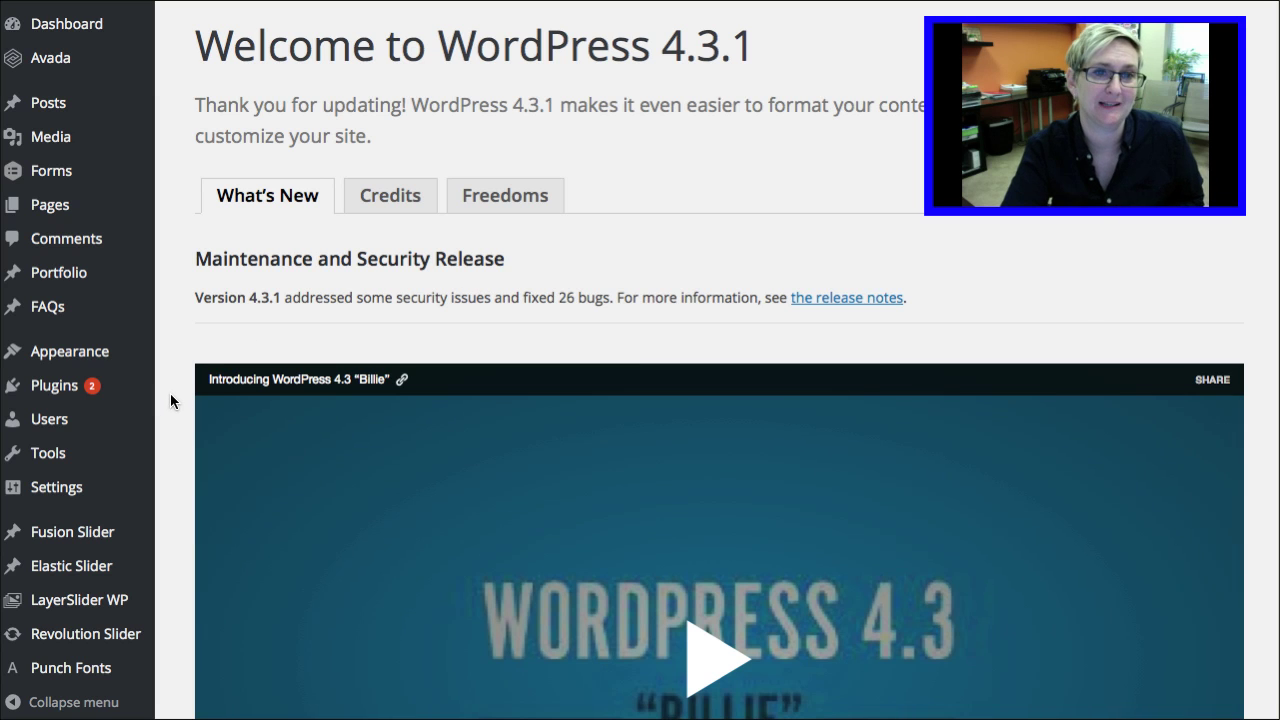
mouse_move(49, 492)
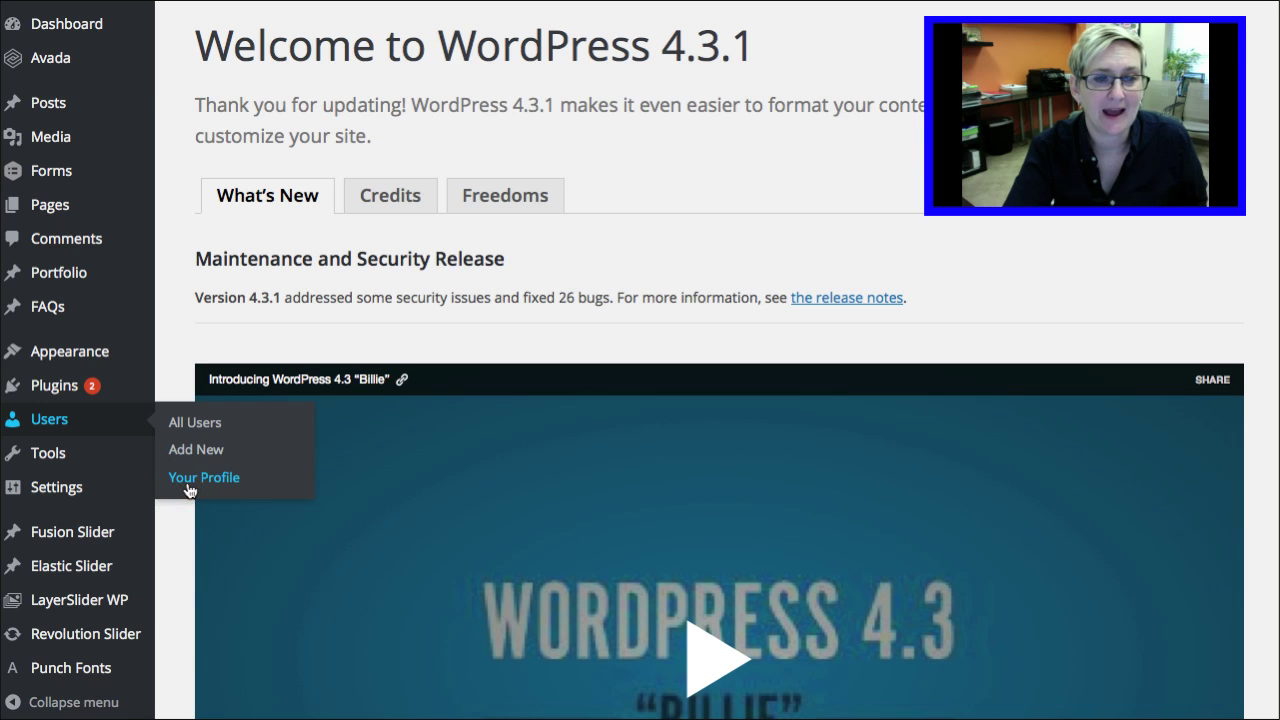
Open Your Profile and generate a strong new password under Account Management.
left_click(241, 493)
scroll(705, 475, "down", 7)
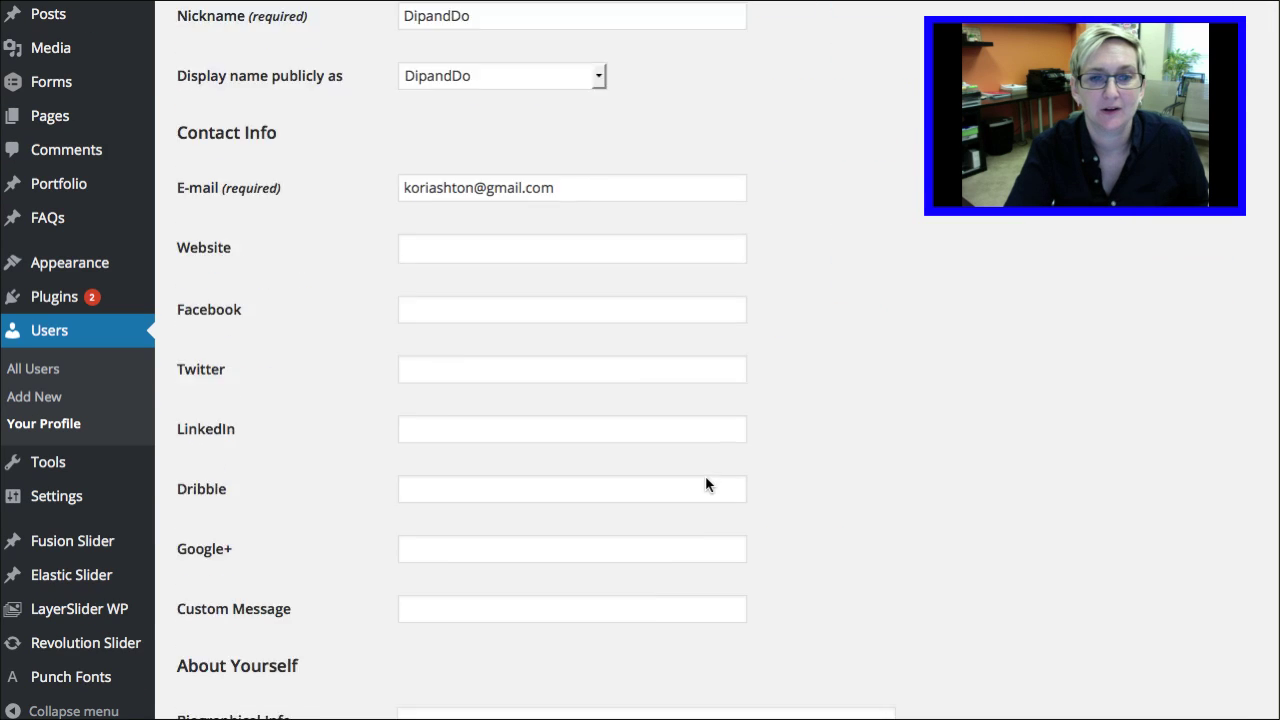
scroll(705, 475, "down", 5)
scroll(705, 485, "up", 1)
scroll(608, 514, "down", 2)
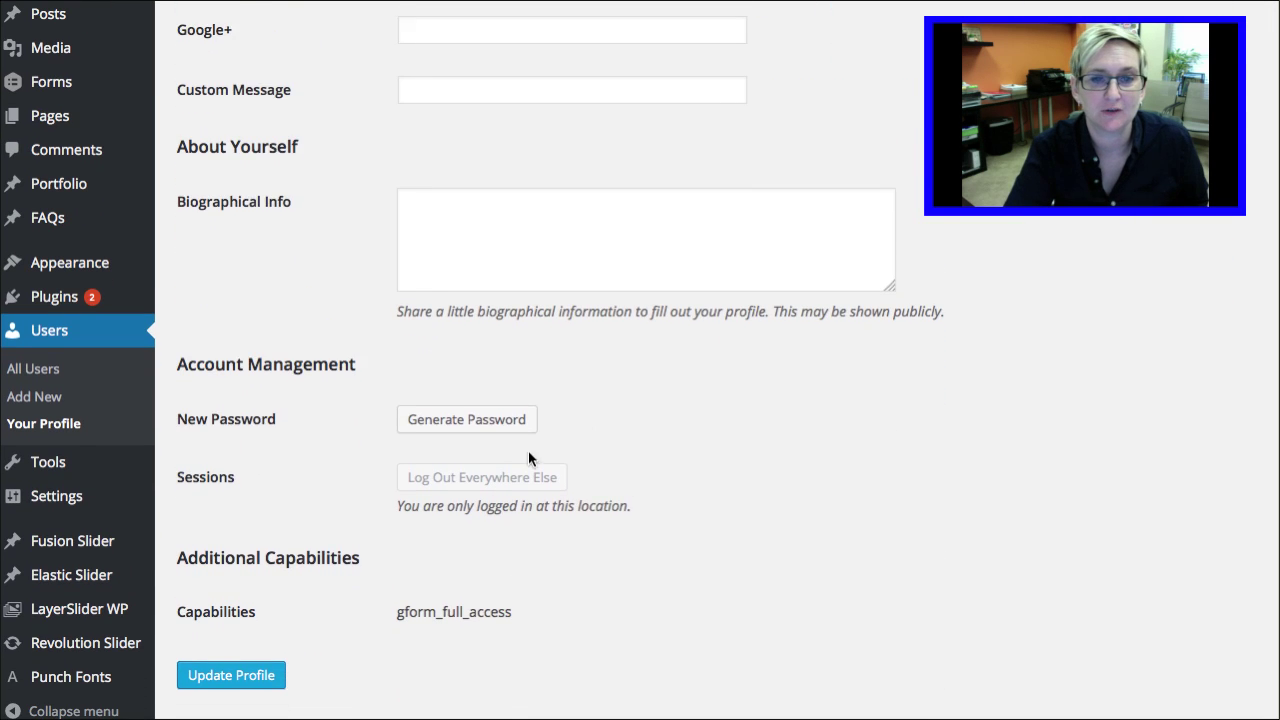
left_click(466, 398)
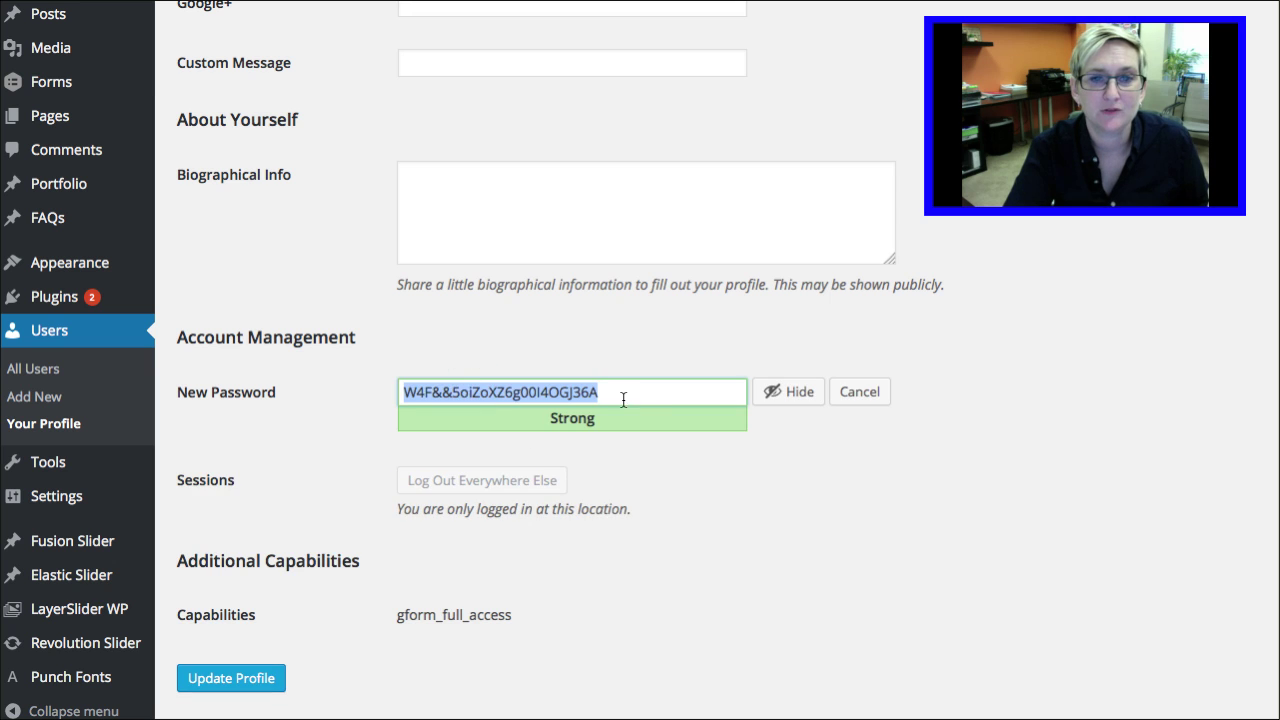
Select the generated password and hide it from view.
left_click(620, 397)
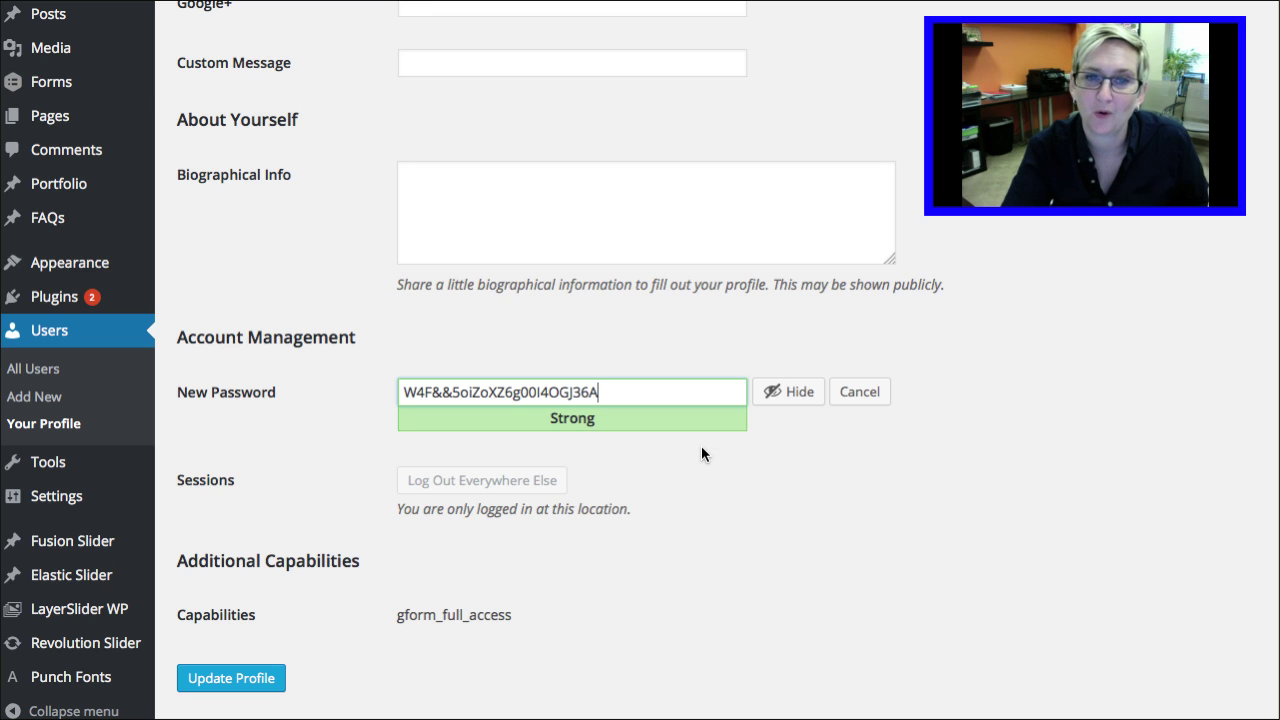
triple_click(623, 393)
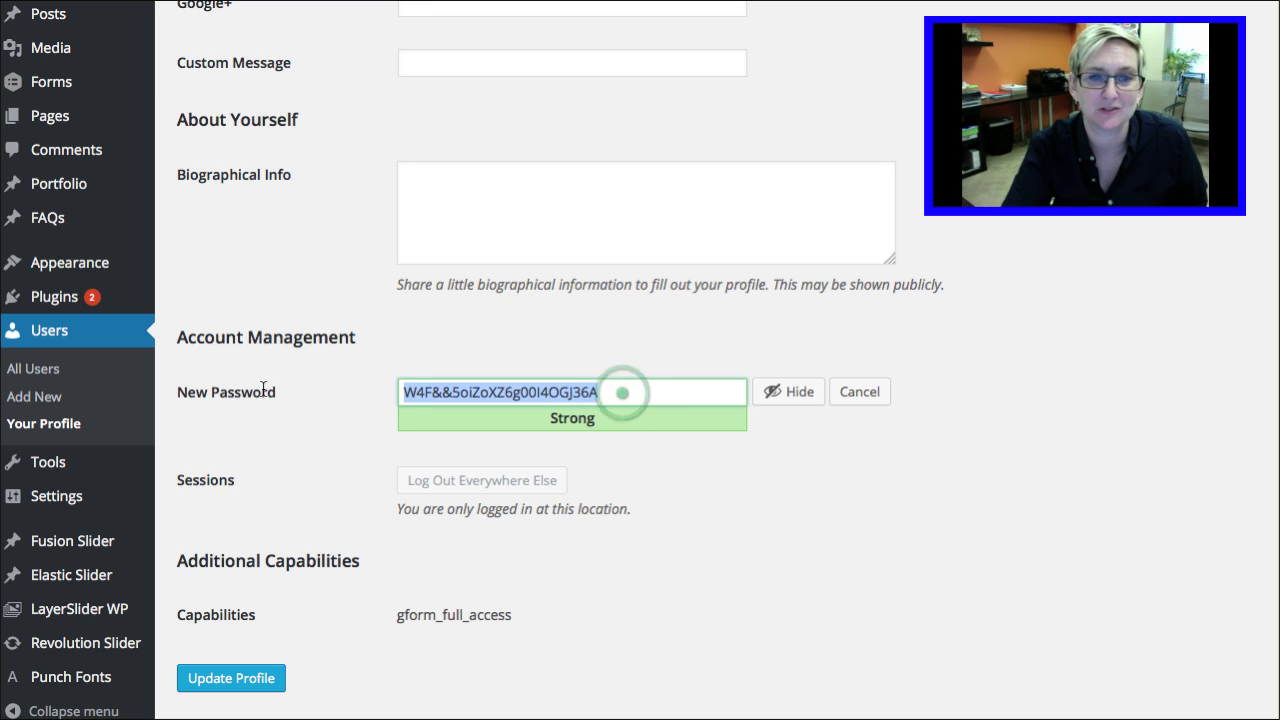
left_click(349, 401)
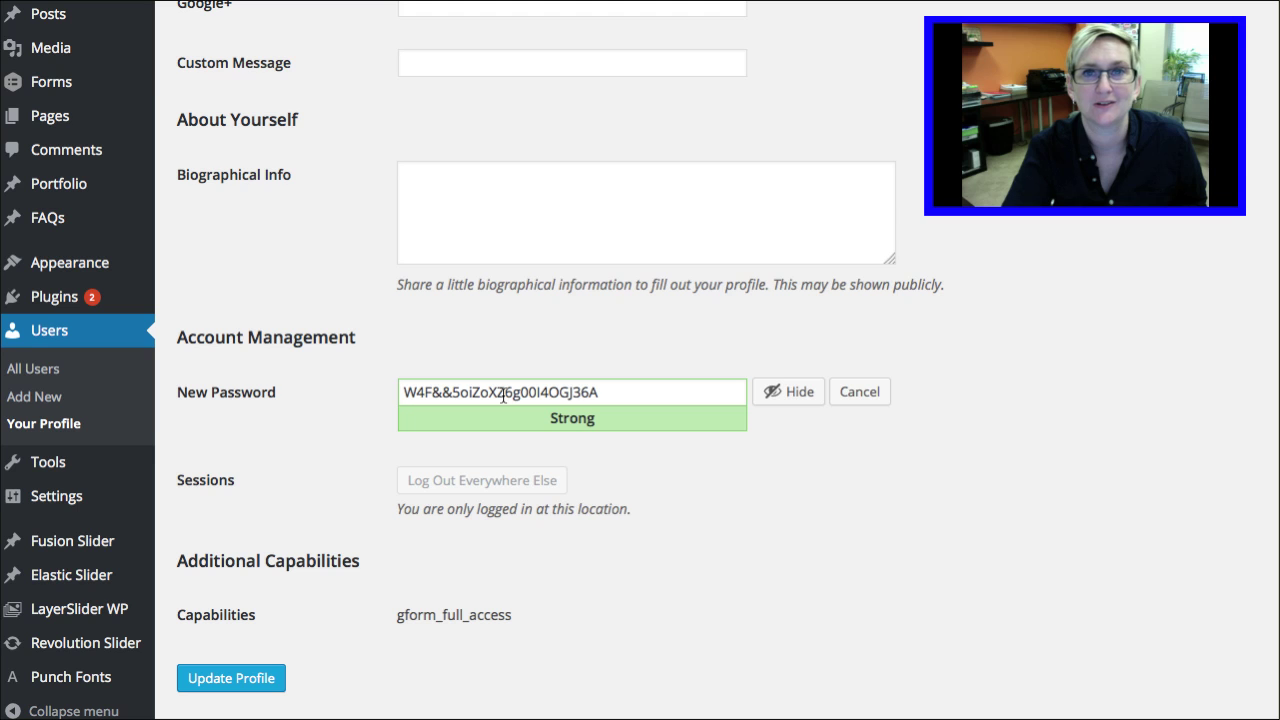
double_click(629, 394)
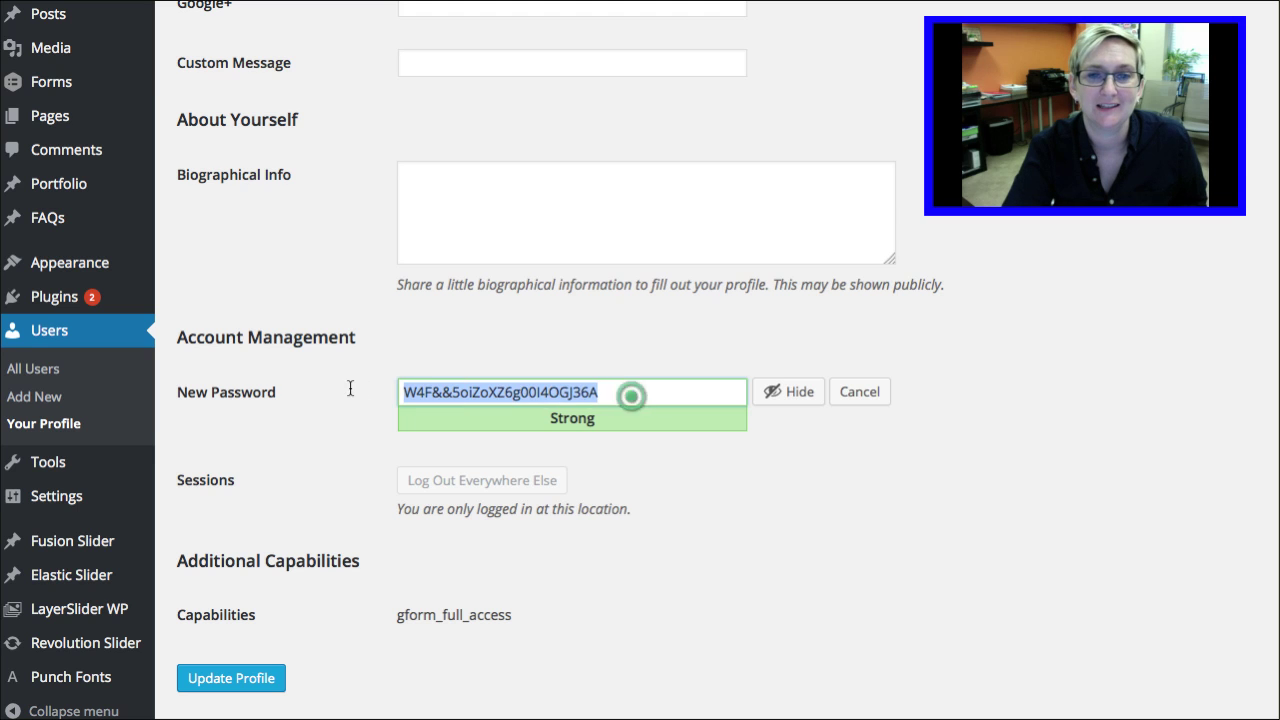
left_click(349, 386)
left_click(762, 390)
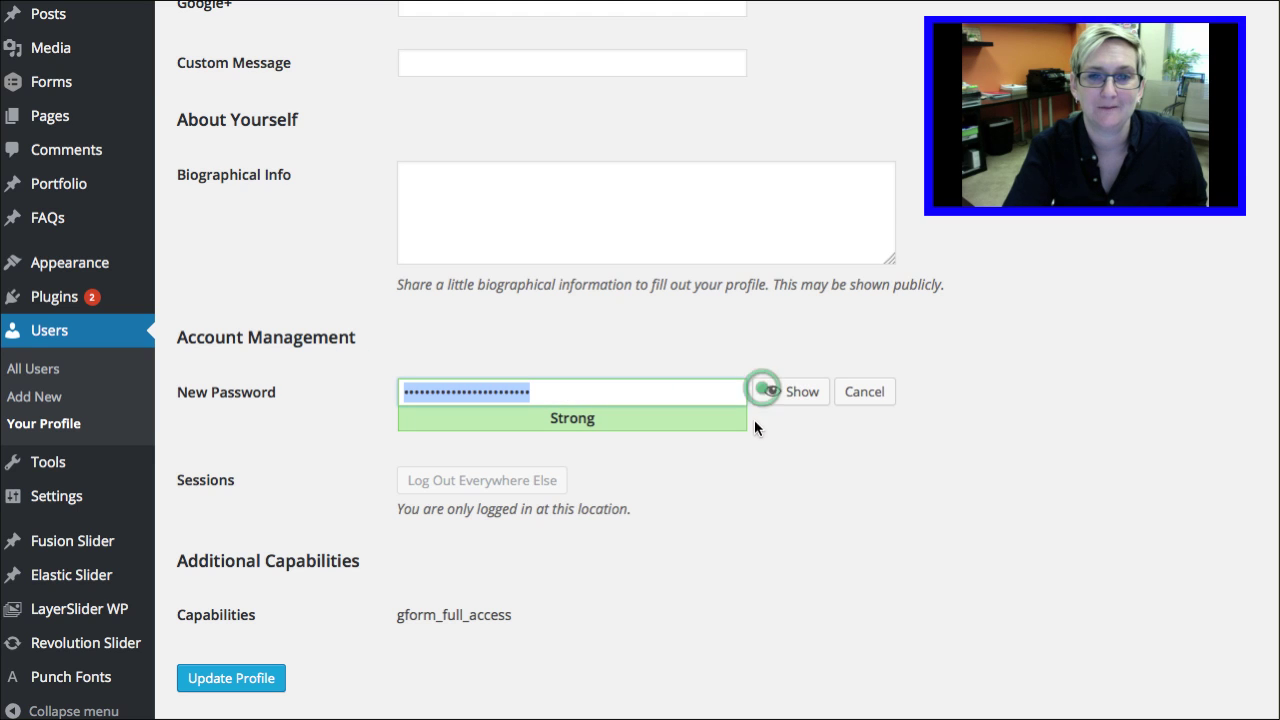
left_click(695, 461)
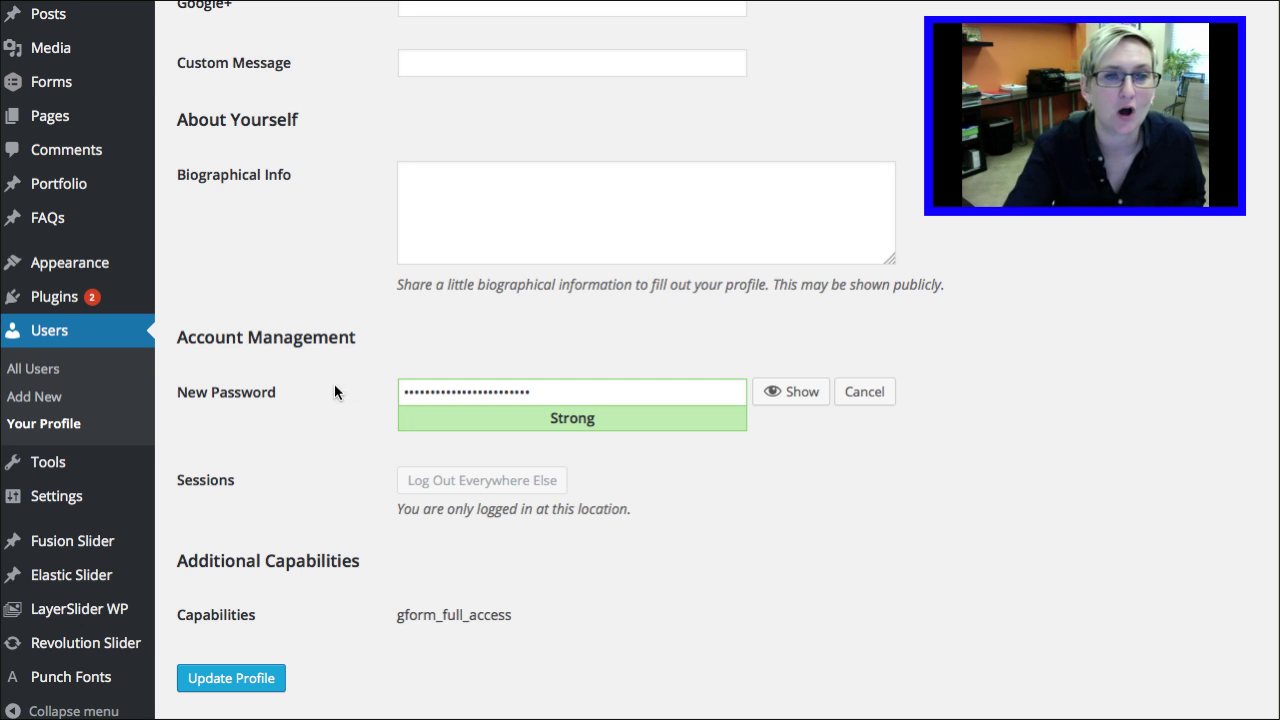
scroll(226, 364, "up", 15)
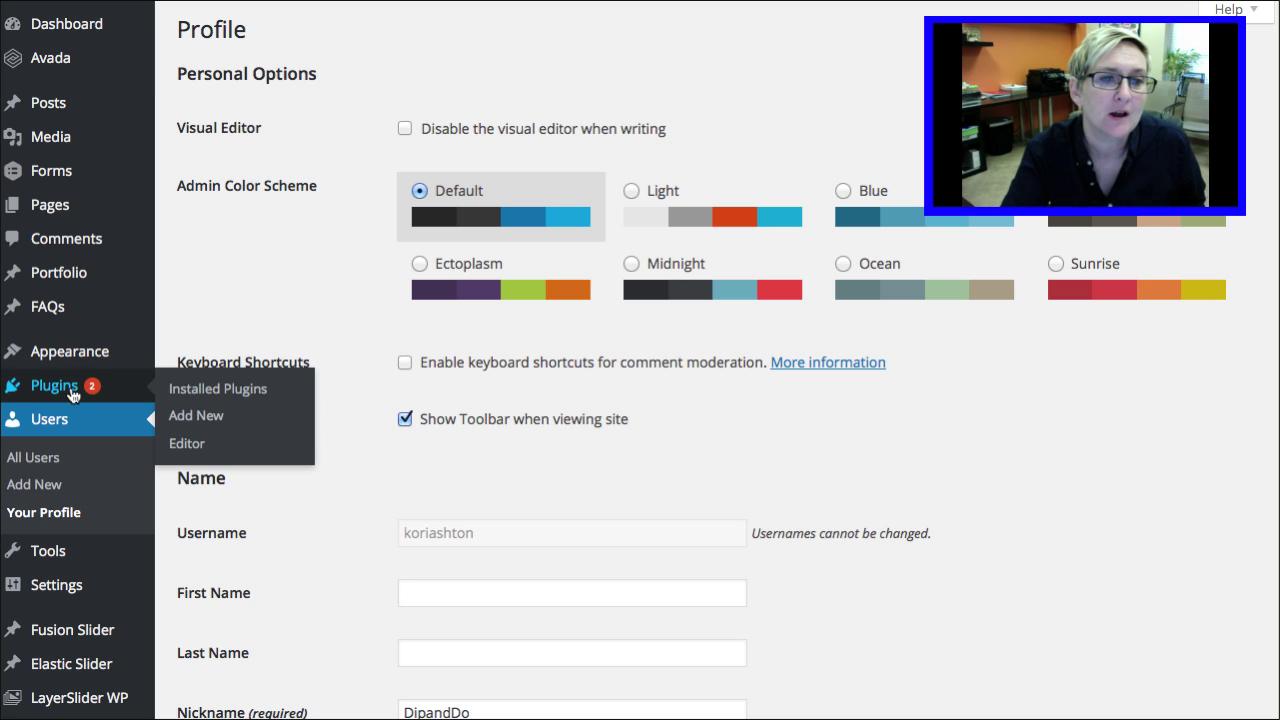
Leave the profile for Installed Plugins and update the amr shortcode any widget plugin.
left_click(186, 394)
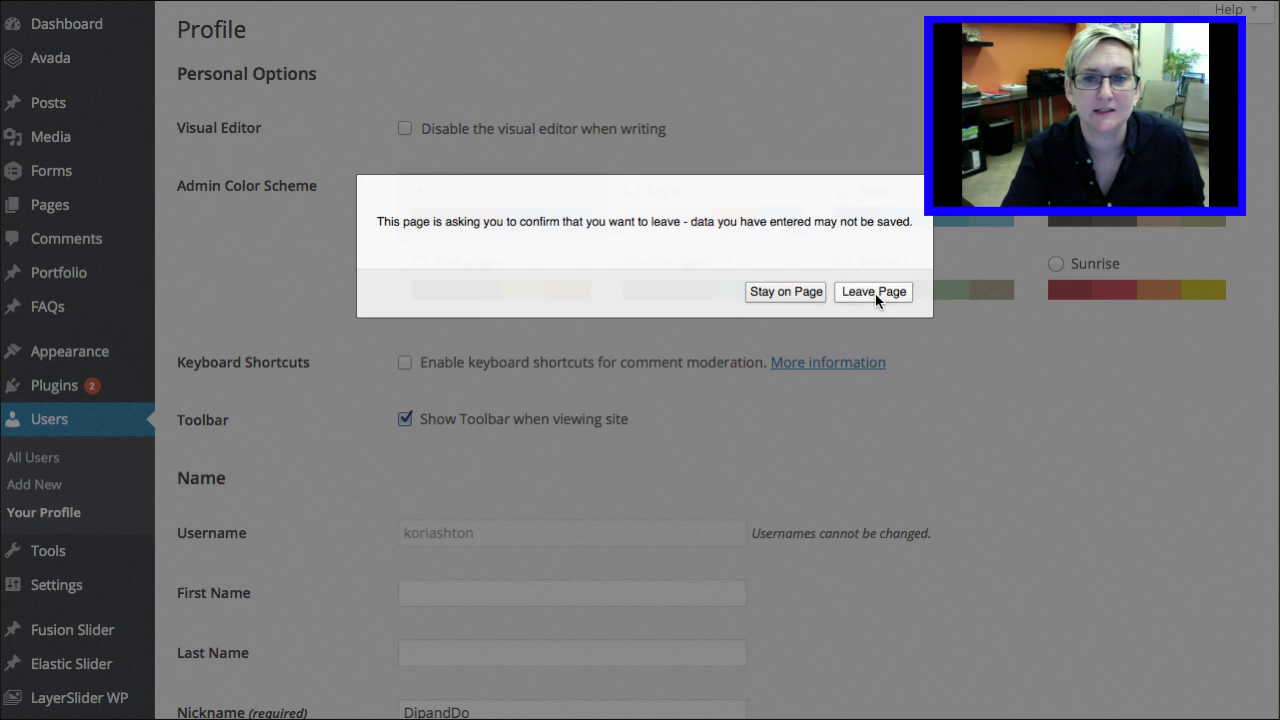
left_click(875, 292)
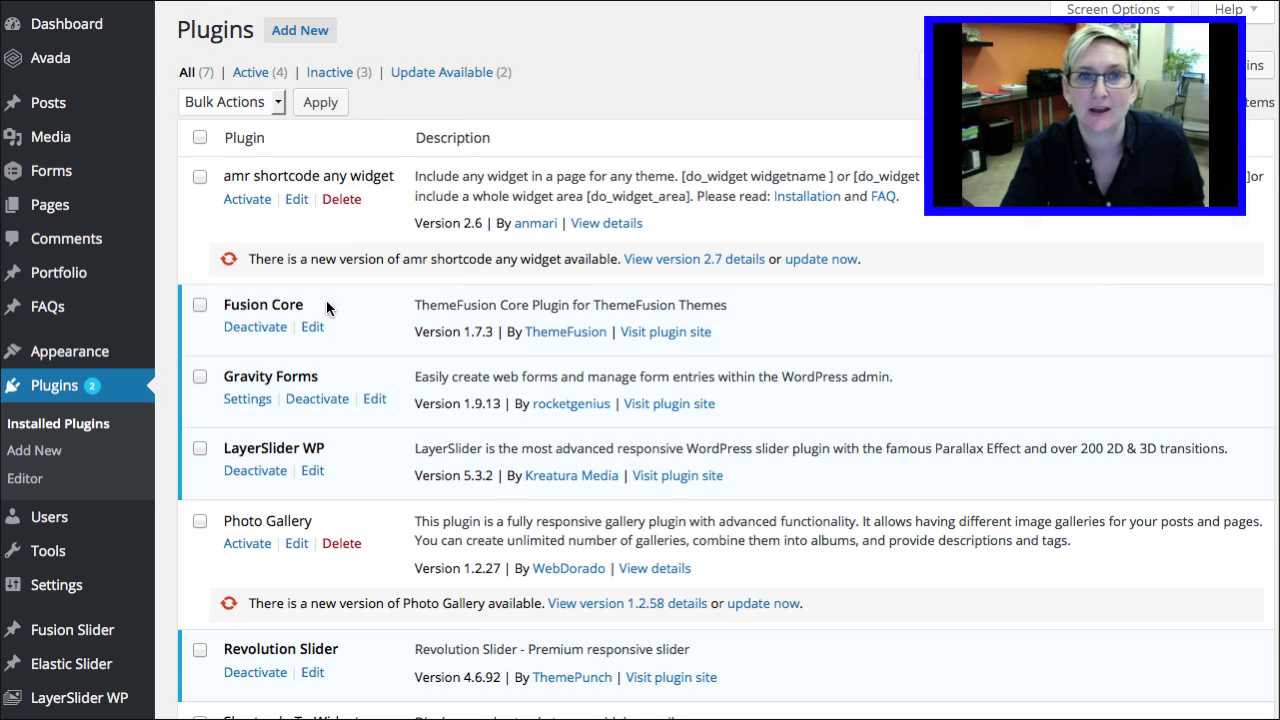
left_click(830, 260)
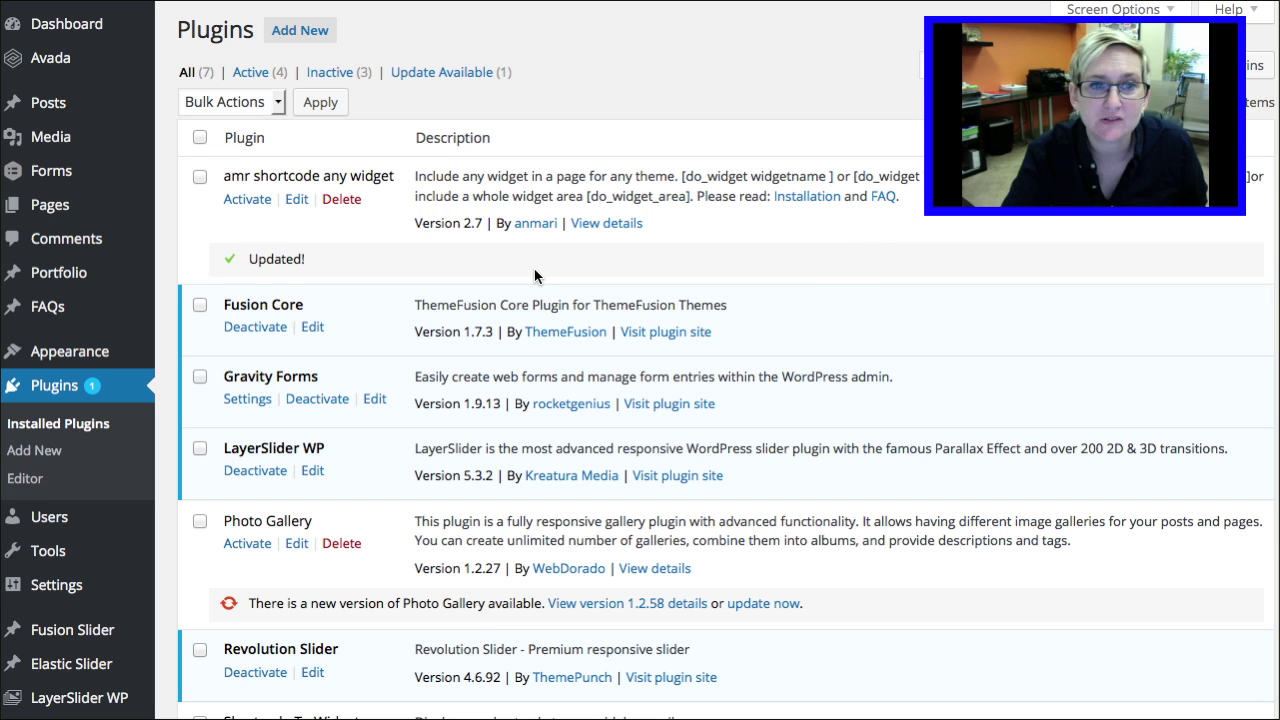
Update the Photo Gallery plugin to version 1.2.58.
scroll(520, 290, "down", 1)
scroll(600, 370, "down", 4)
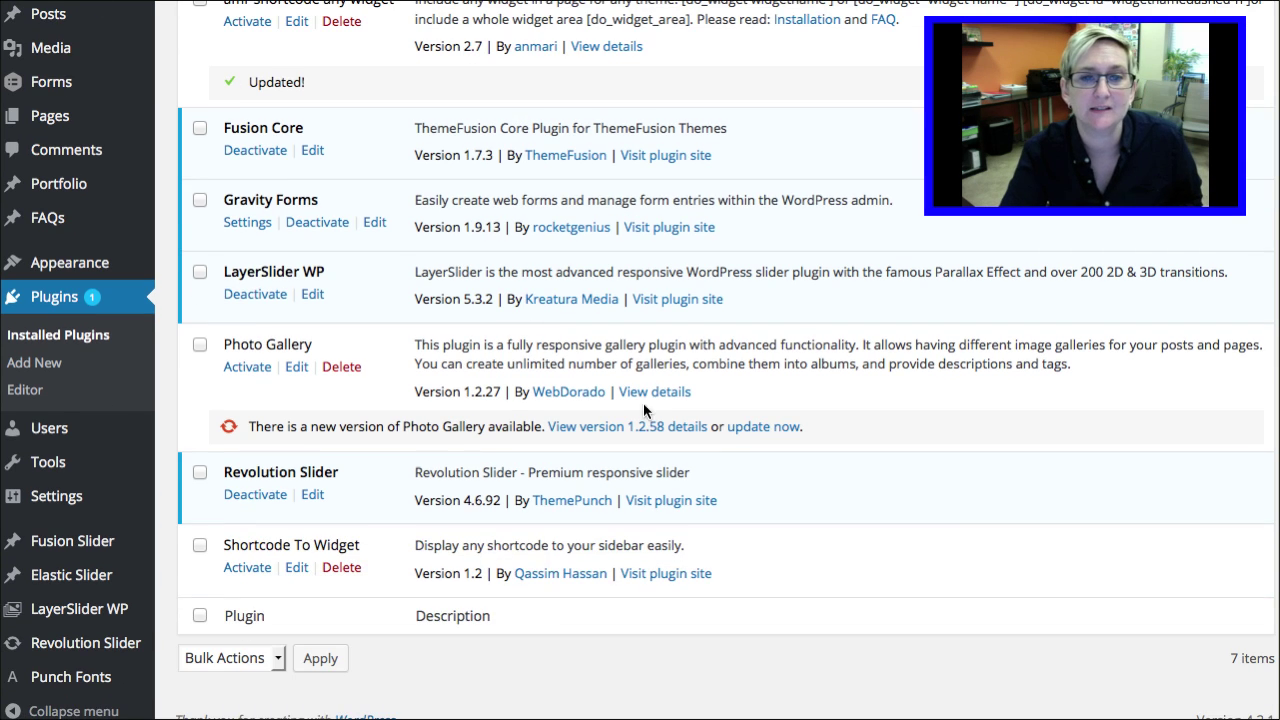
left_click(760, 427)
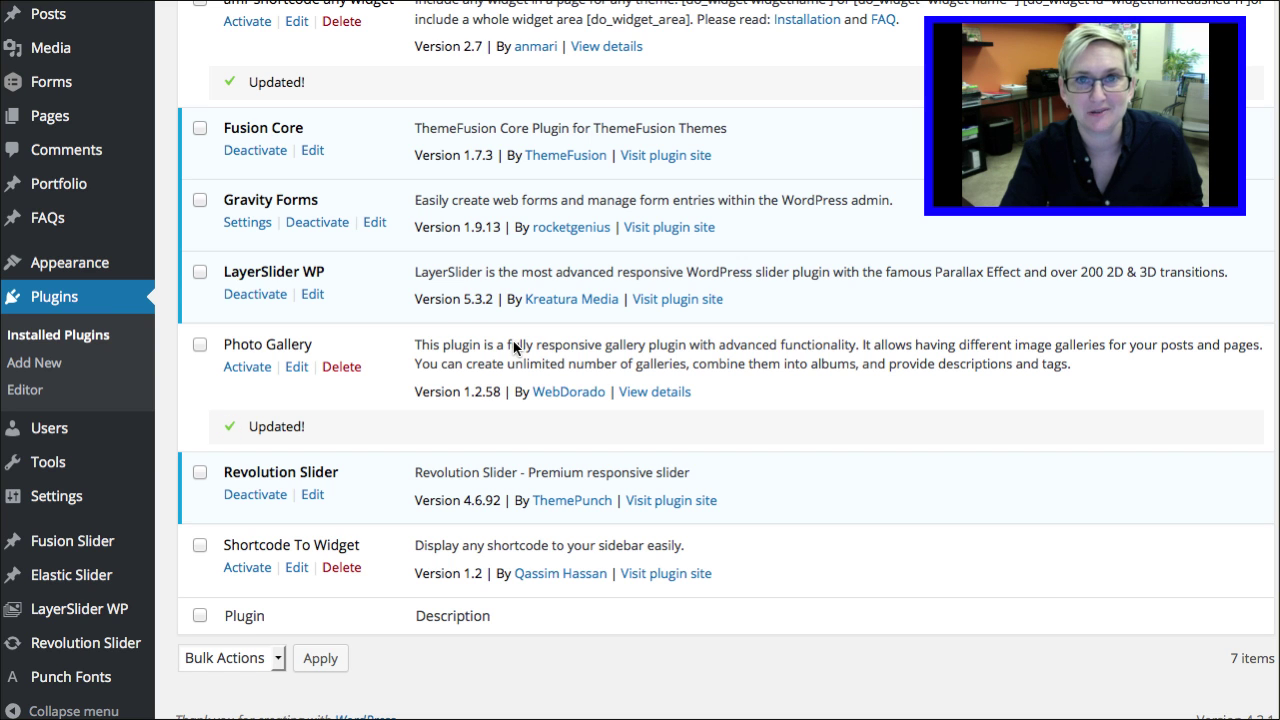
scroll(512, 348, "up", 3)
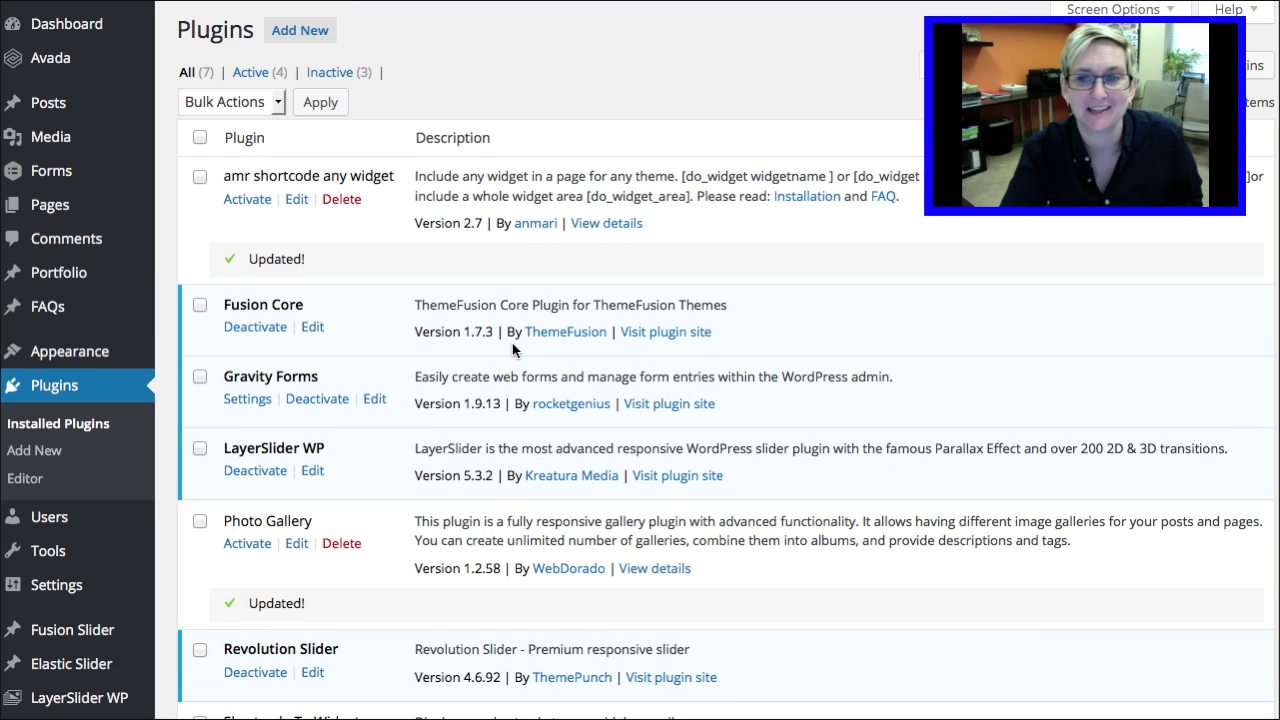
Update the Twenty Fifteen and Sparkling themes from the pending updates list.
left_click(55, 28)
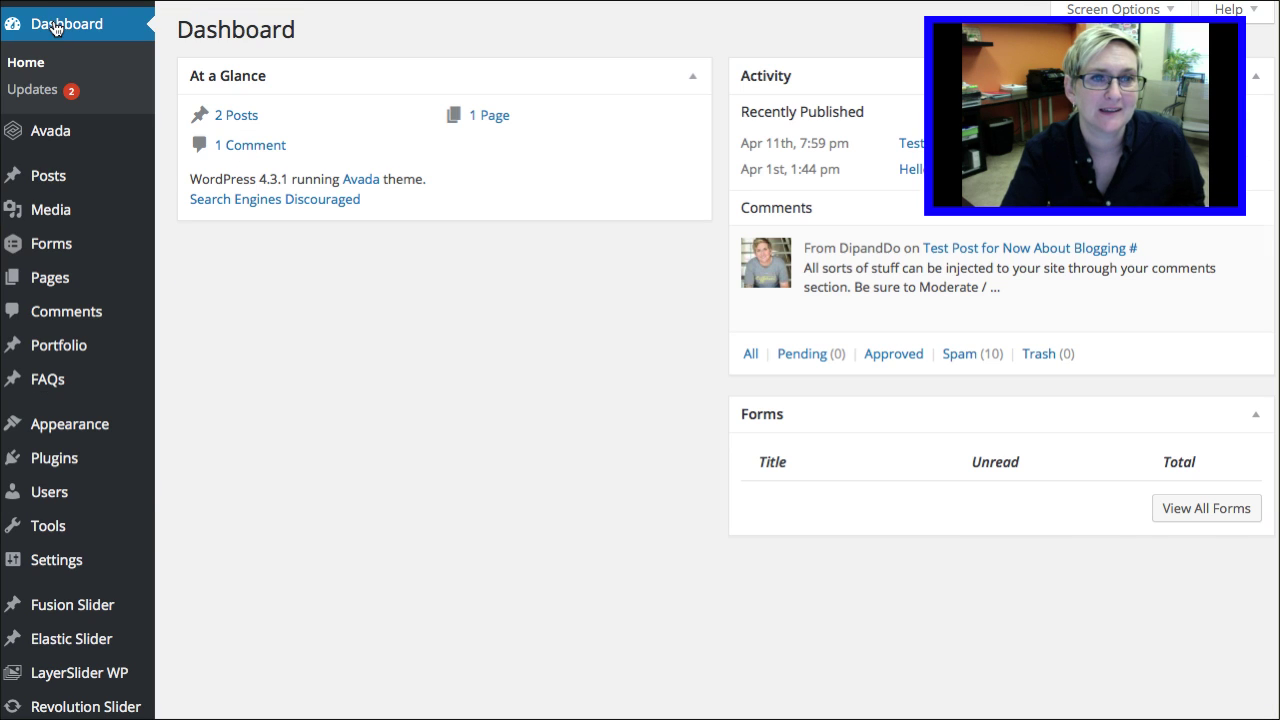
left_click(40, 90)
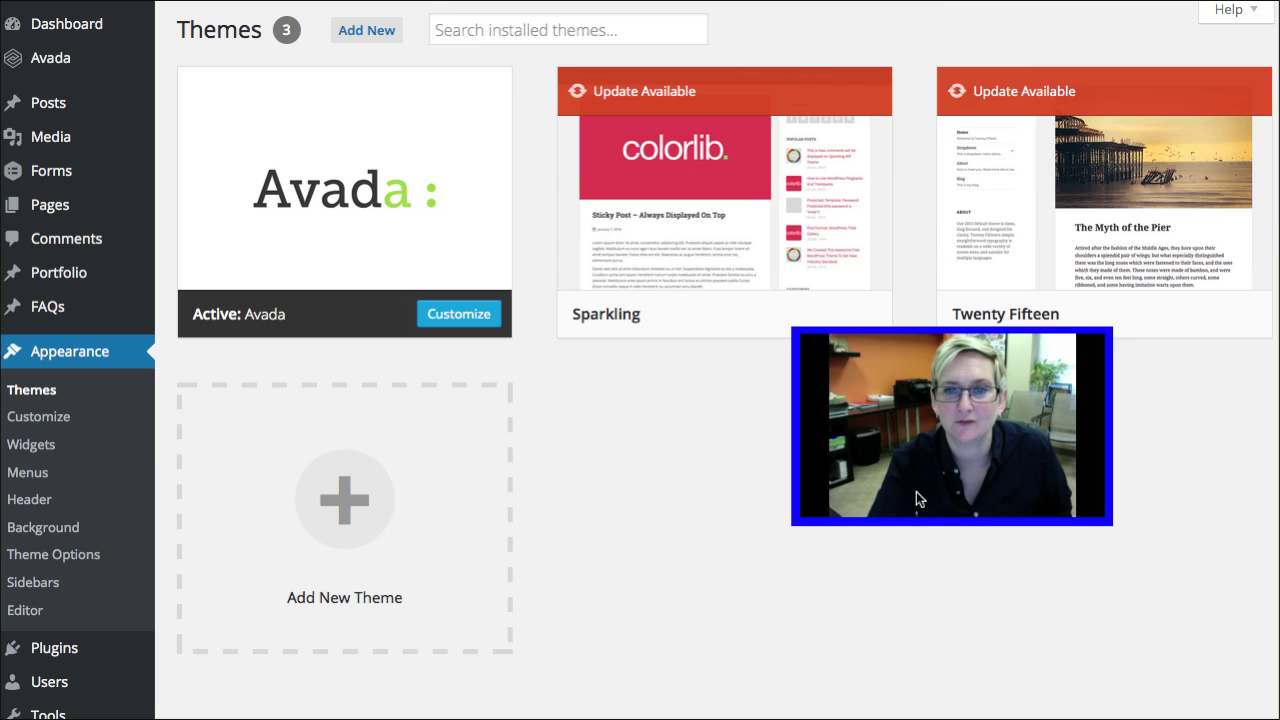
left_click(1108, 203)
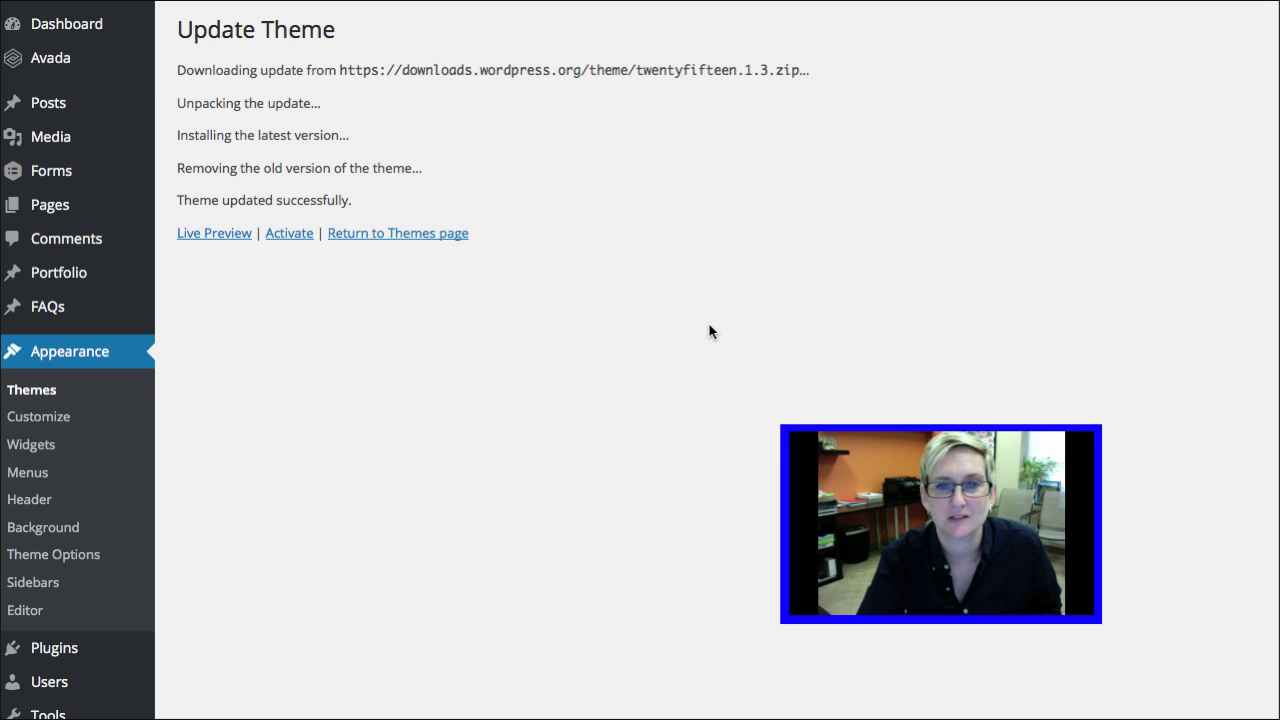
left_click(731, 203)
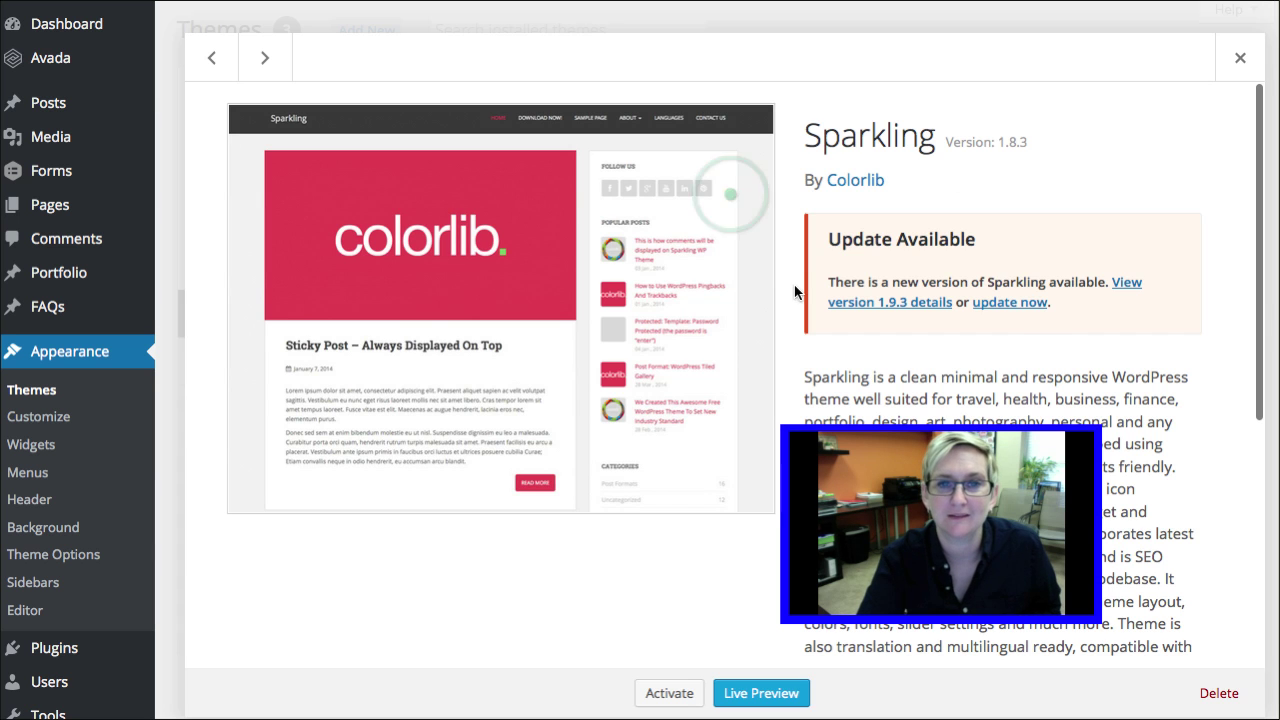
left_click(1005, 314)
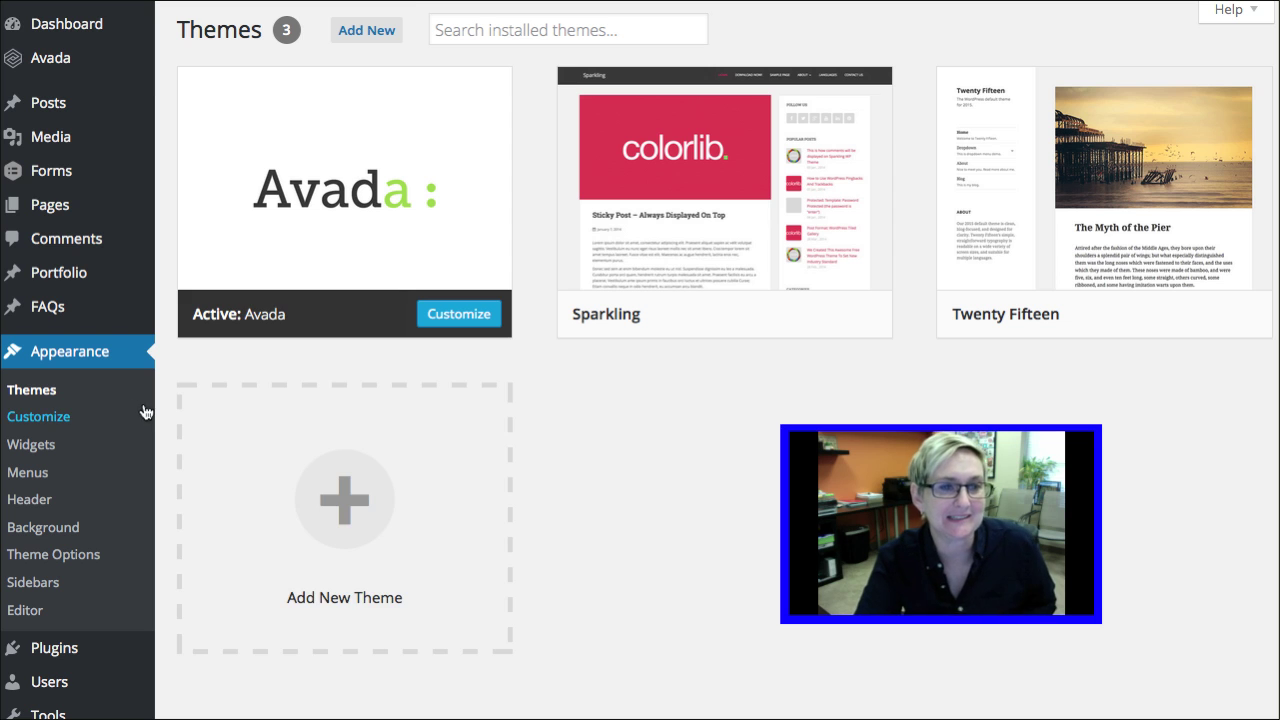
Return to the Dashboard home page showing WordPress 4.3.1 with the Avada theme.
left_click(68, 24)
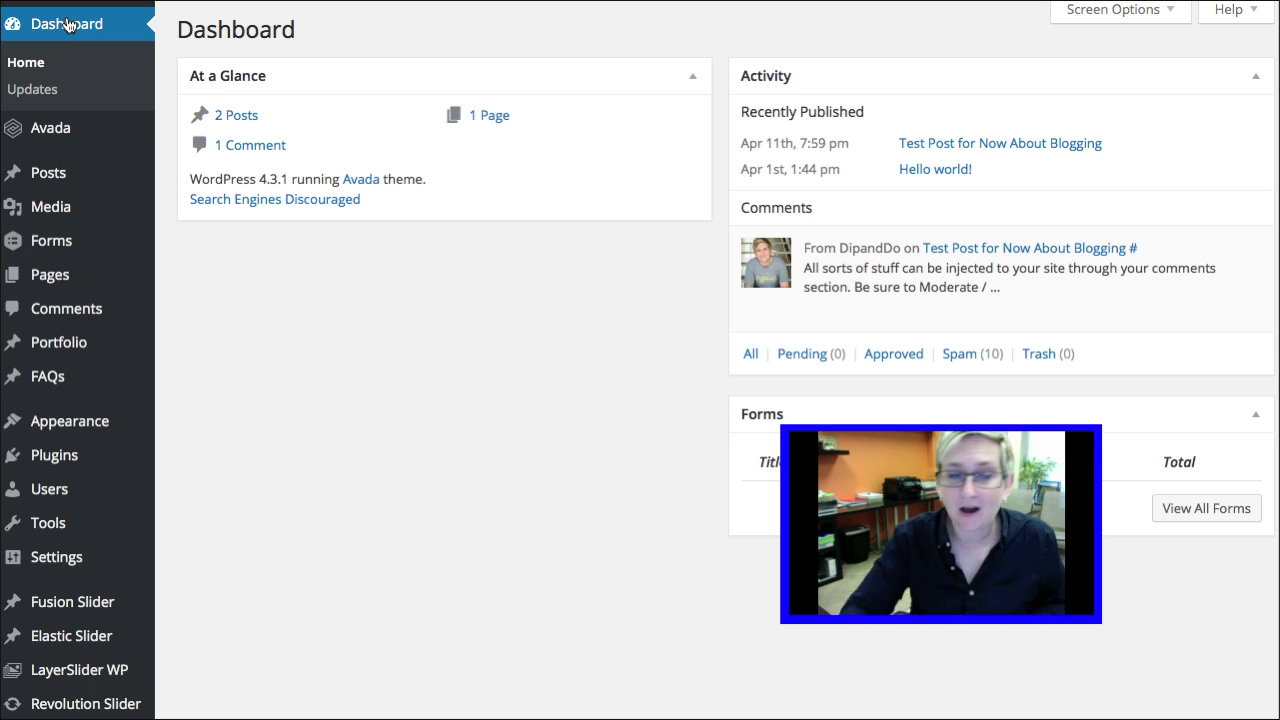
mouse_move(57, 557)
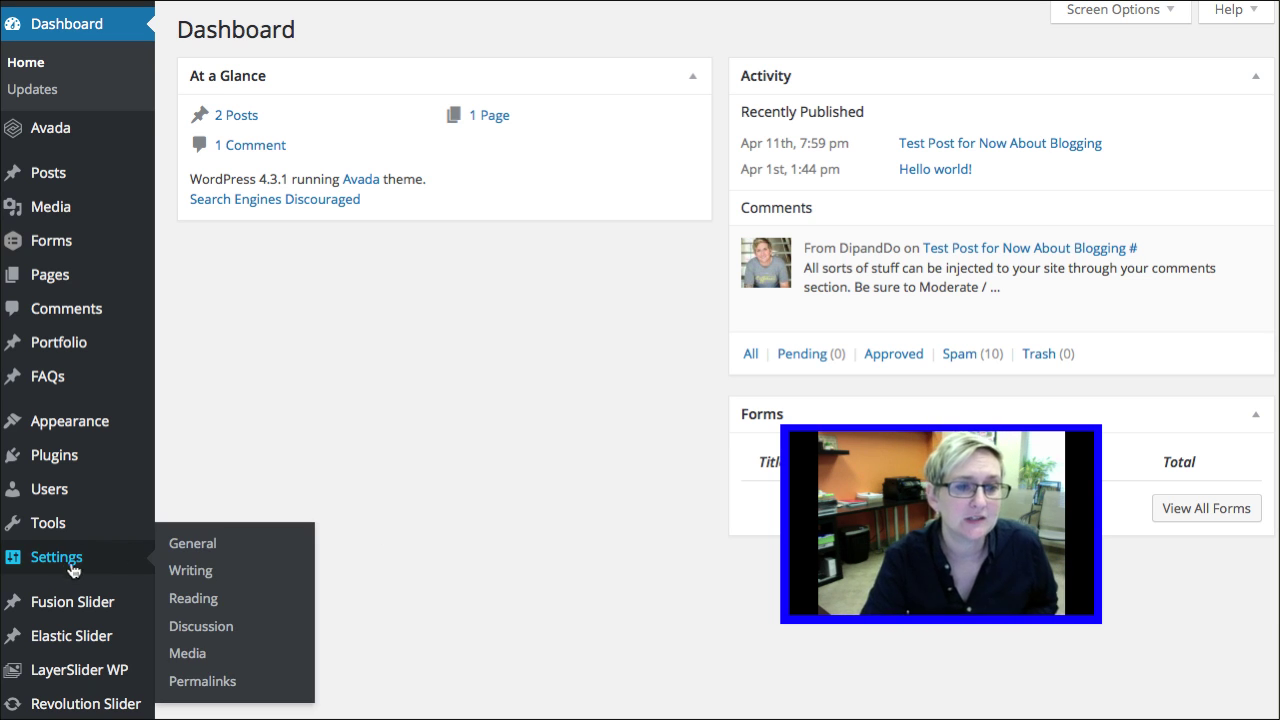
Open Discussion settings and tick 'Comment must be manually approved'.
left_click(217, 635)
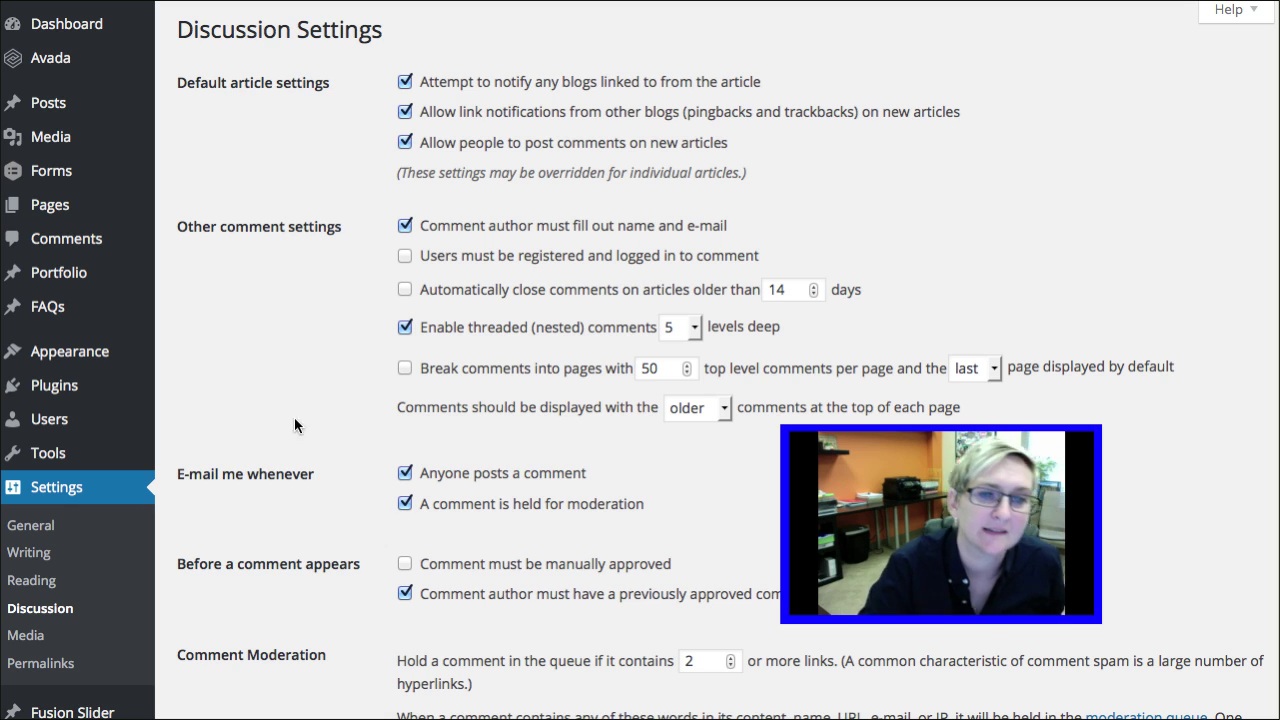
left_click(181, 86)
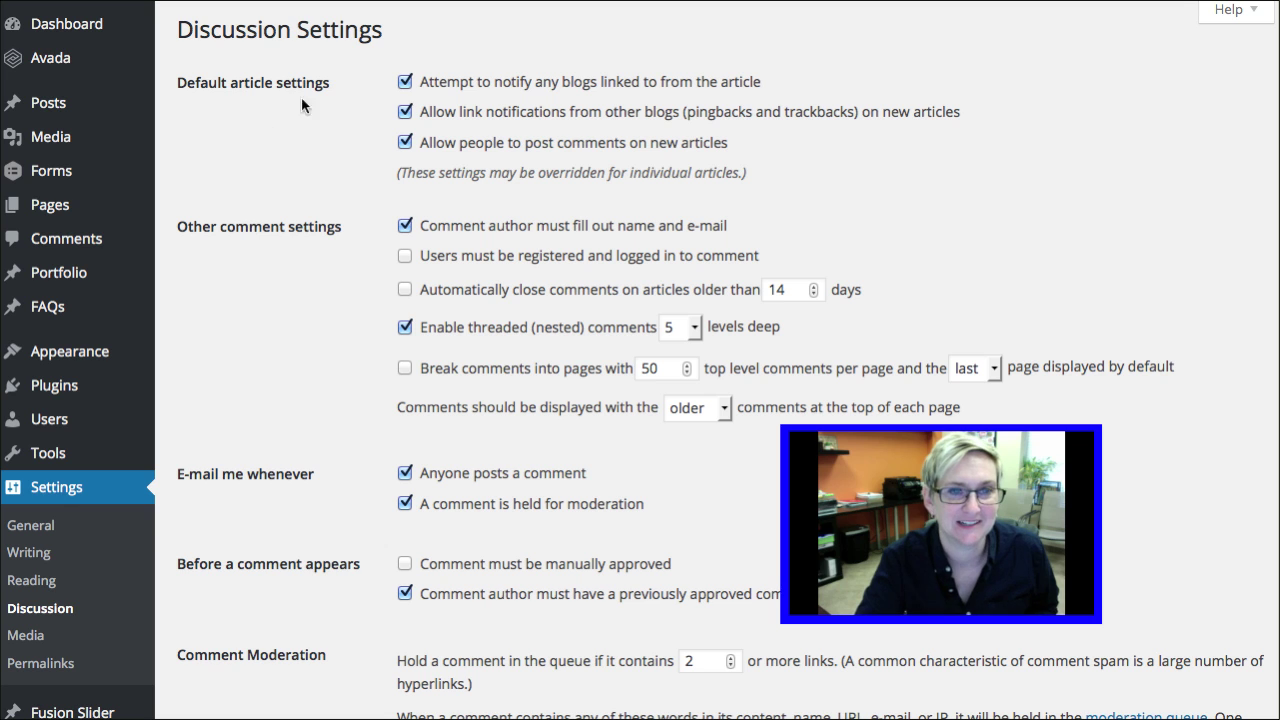
scroll(380, 415, "down", 3)
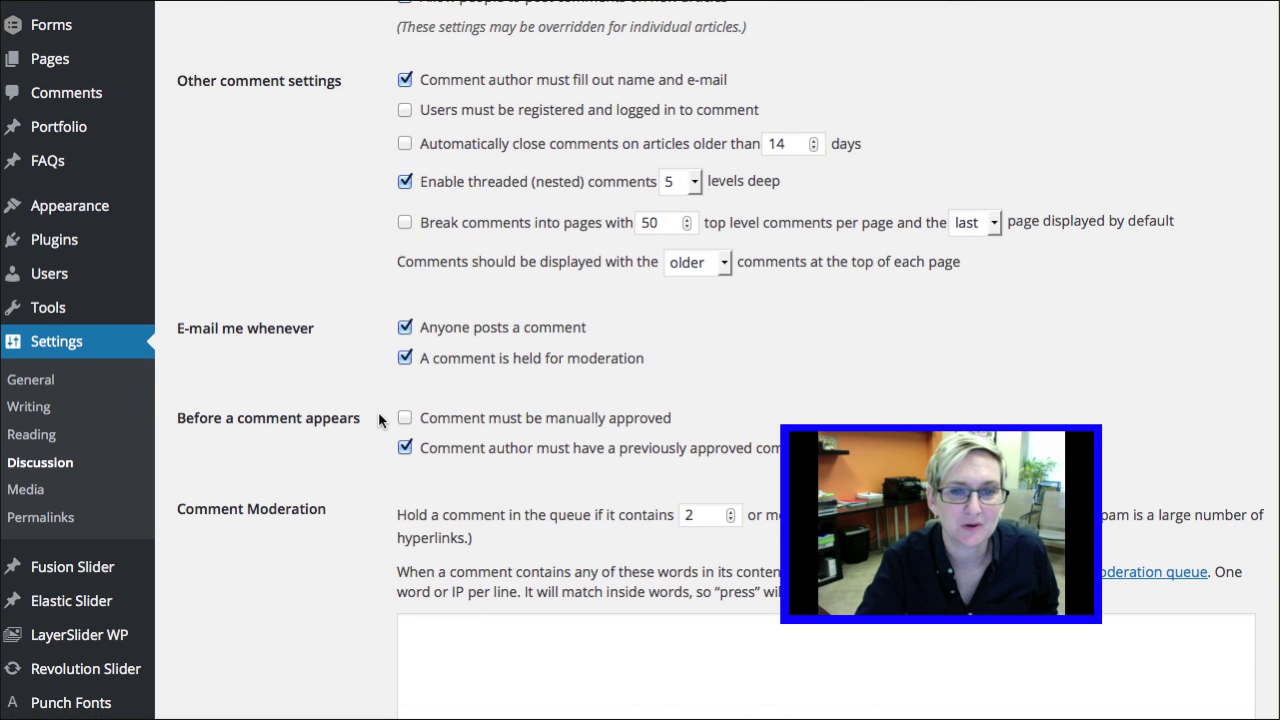
left_click(405, 418)
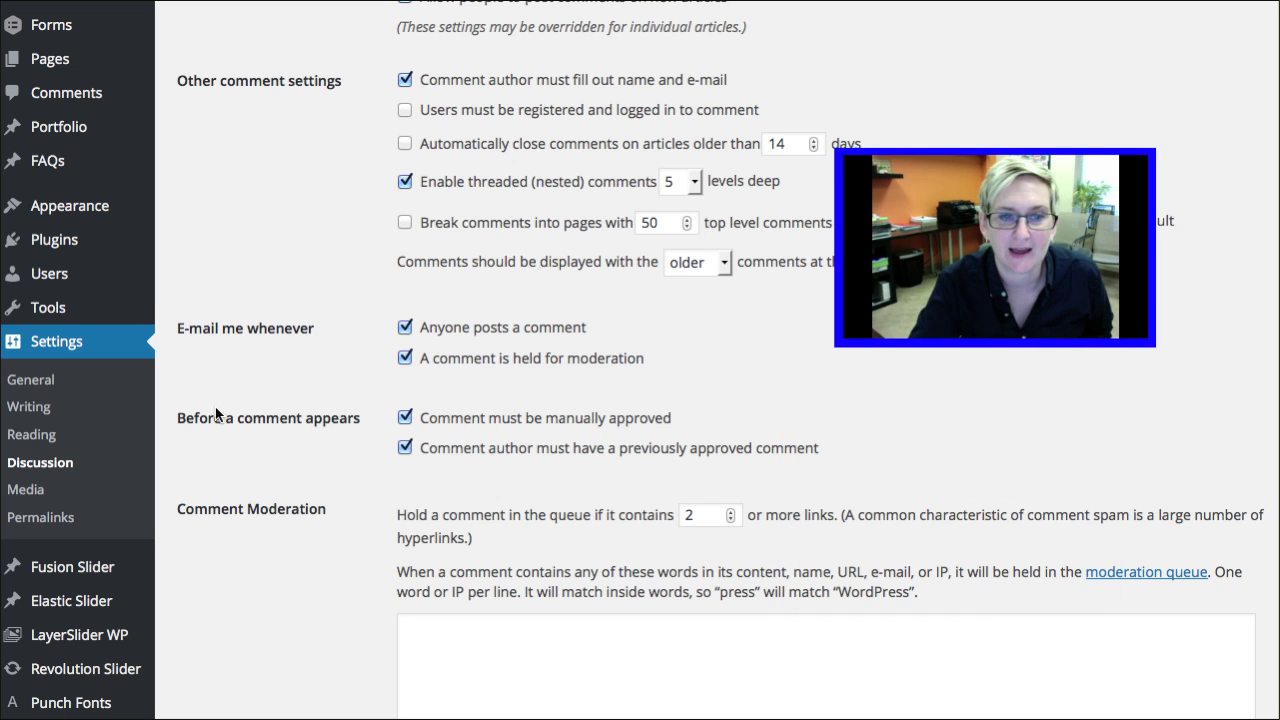
scroll(267, 410, "down", 3)
scroll(267, 410, "down", 1)
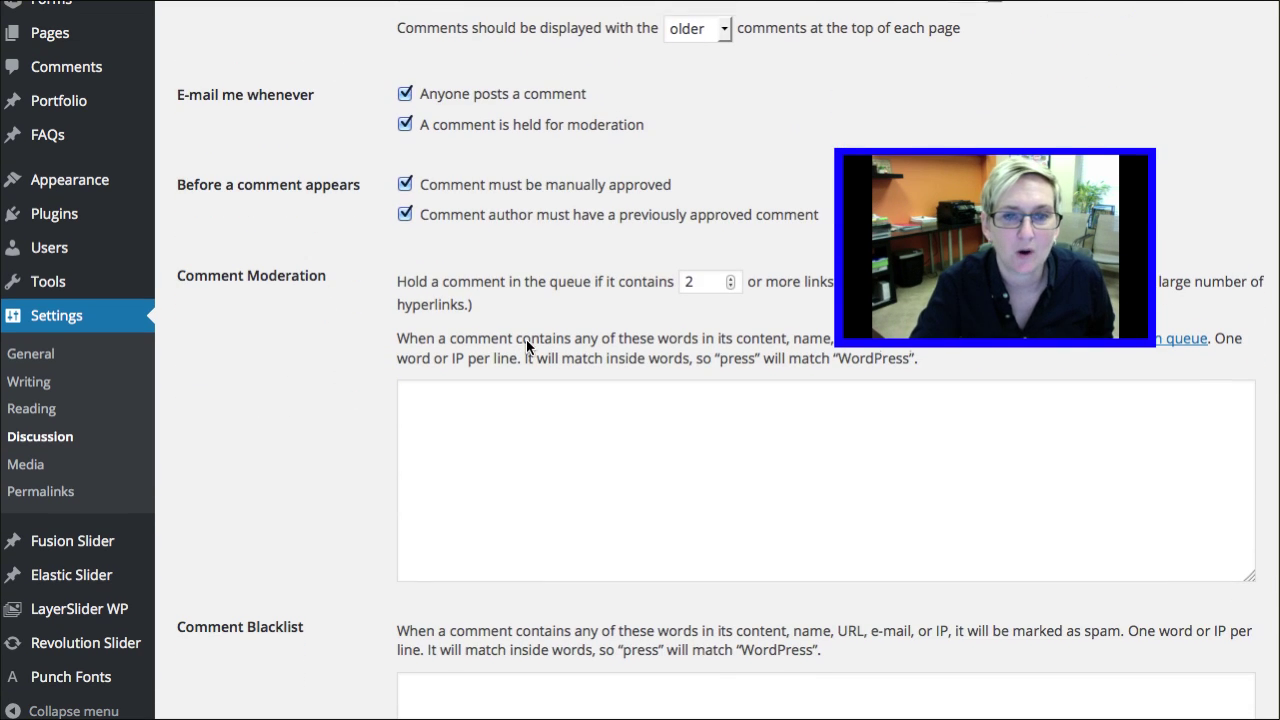
left_click(518, 397)
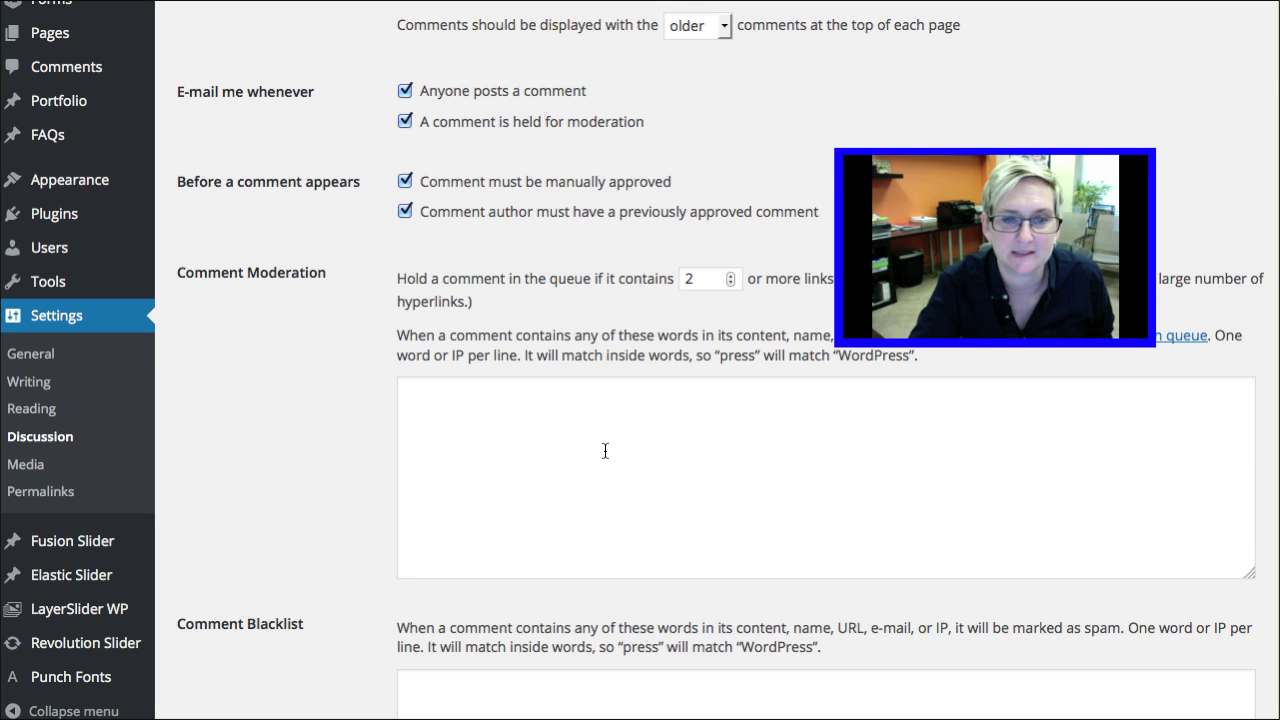
Untick 'Users must be registered and logged in to comment'.
scroll(342, 402, "down", 5)
scroll(326, 388, "down", 1)
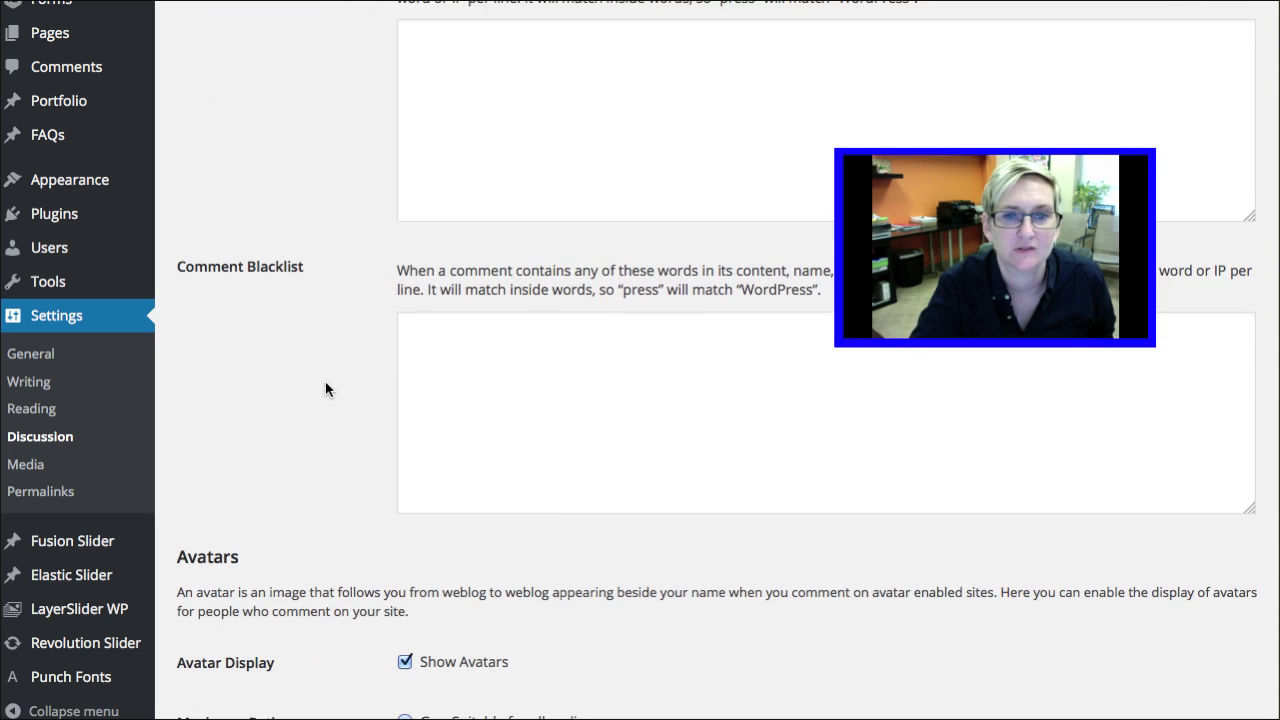
scroll(325, 387, "down", 2)
scroll(325, 389, "down", 1)
scroll(325, 389, "down", 2)
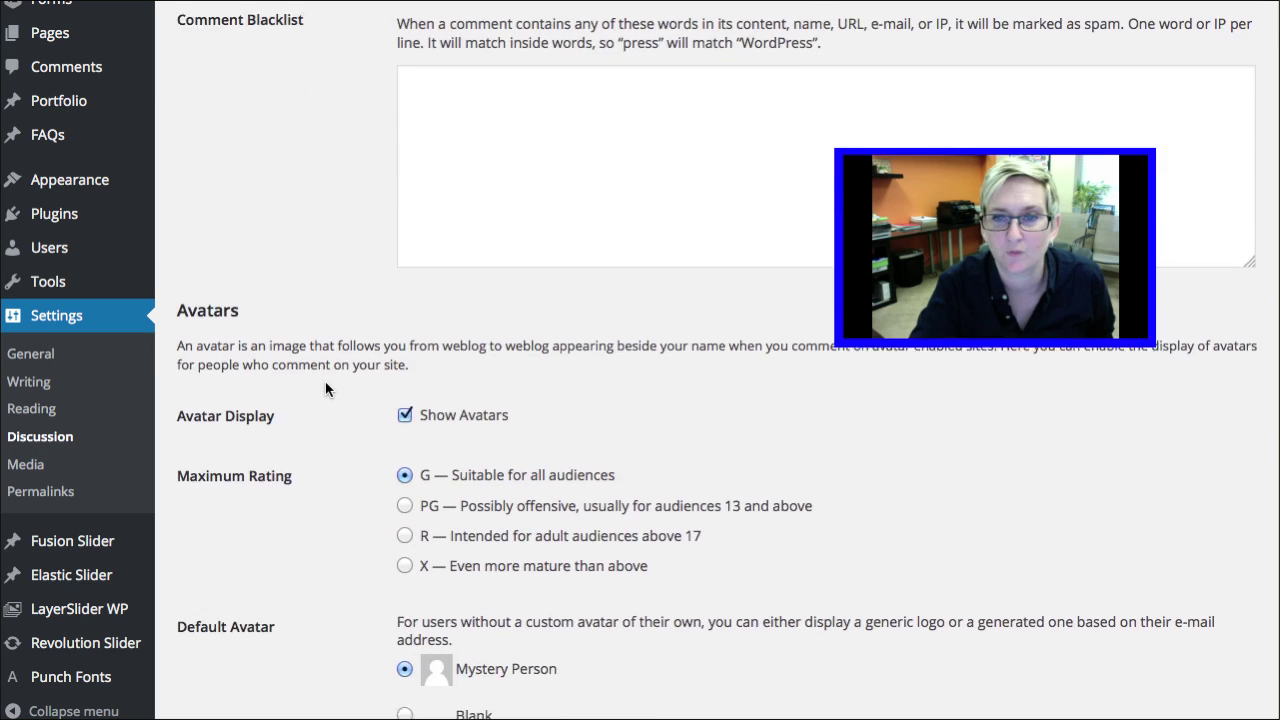
scroll(325, 389, "down", 6)
scroll(325, 389, "up", 15)
scroll(325, 389, "up", 7)
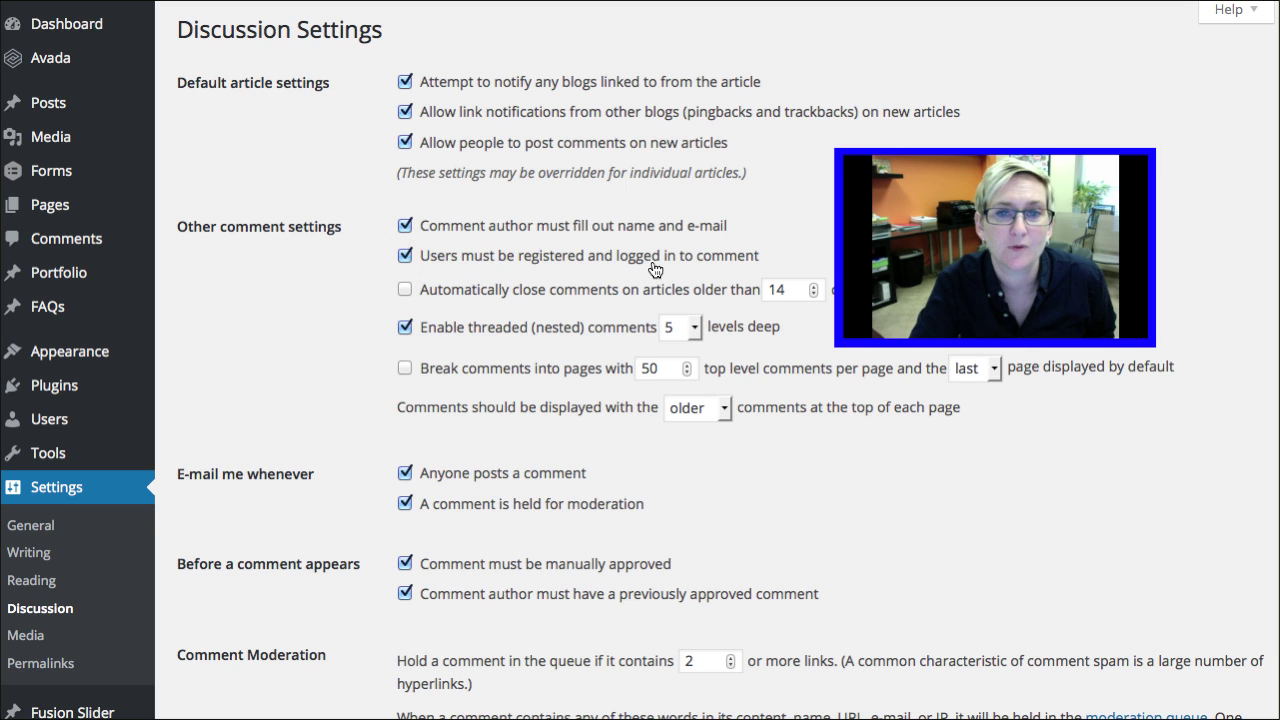
left_click(406, 262)
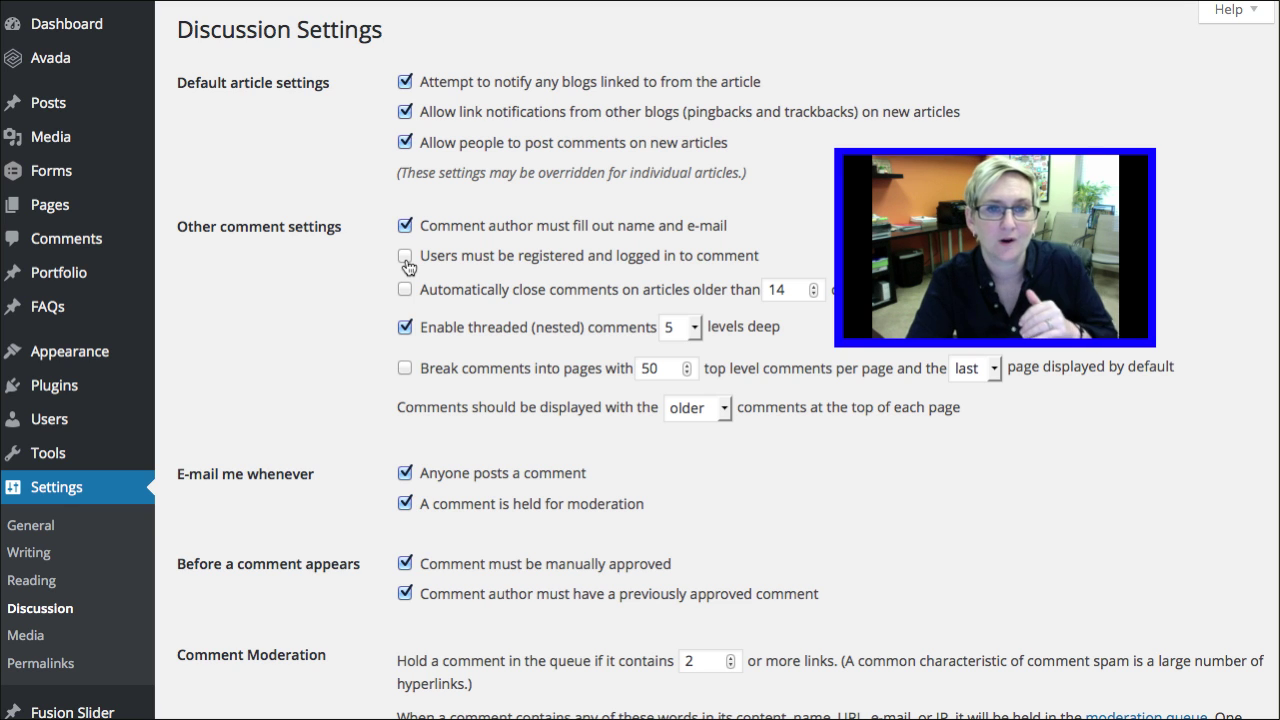
scroll(339, 258, "down", 15)
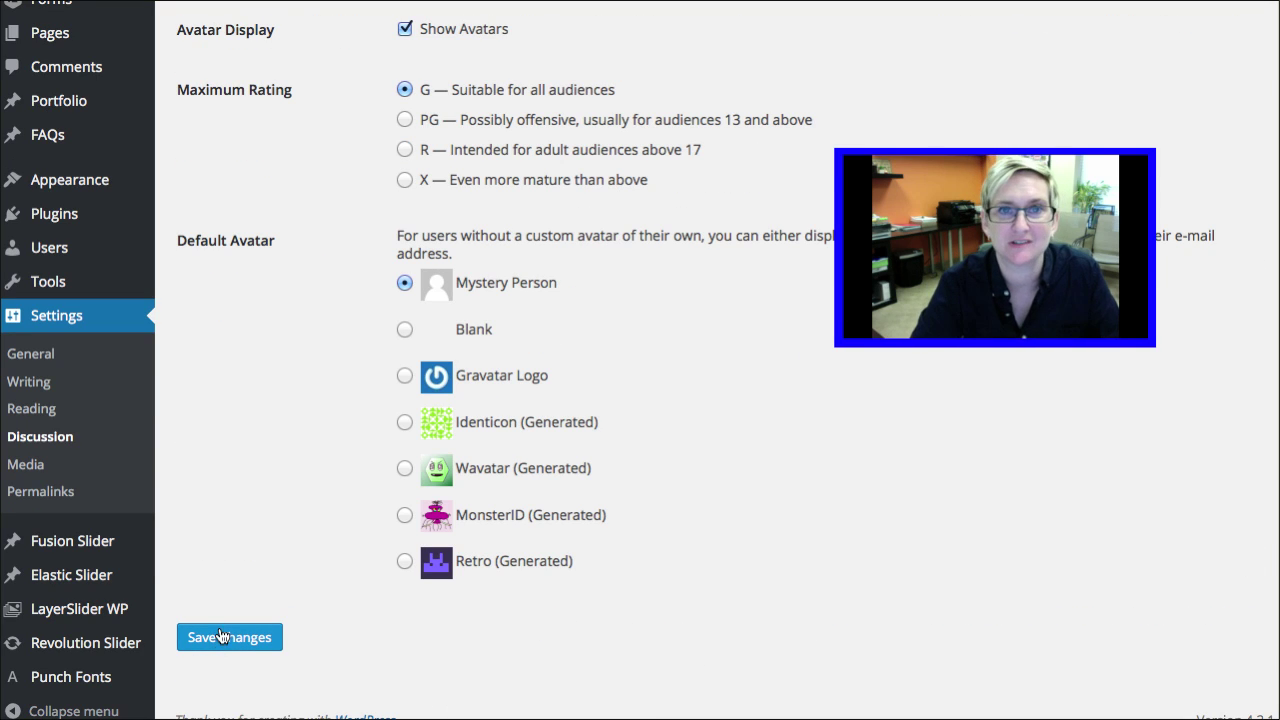
scroll(80, 105, "up", 3)
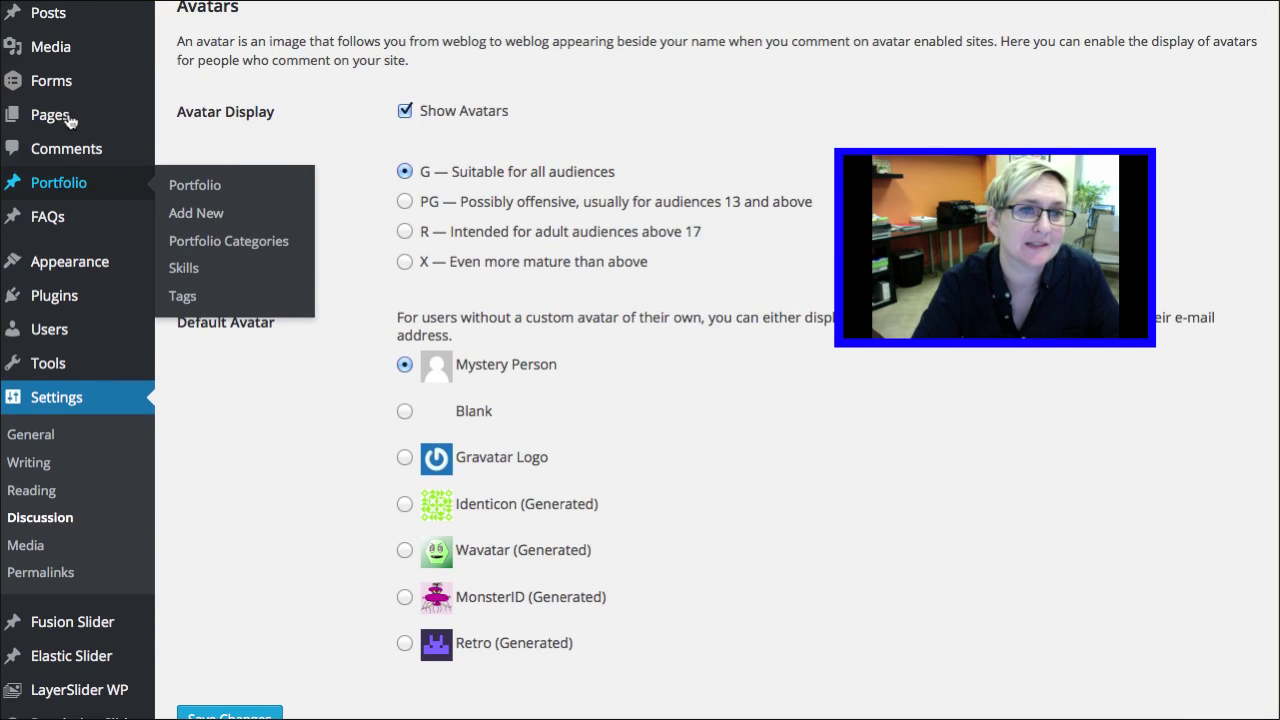
left_click(113, 182)
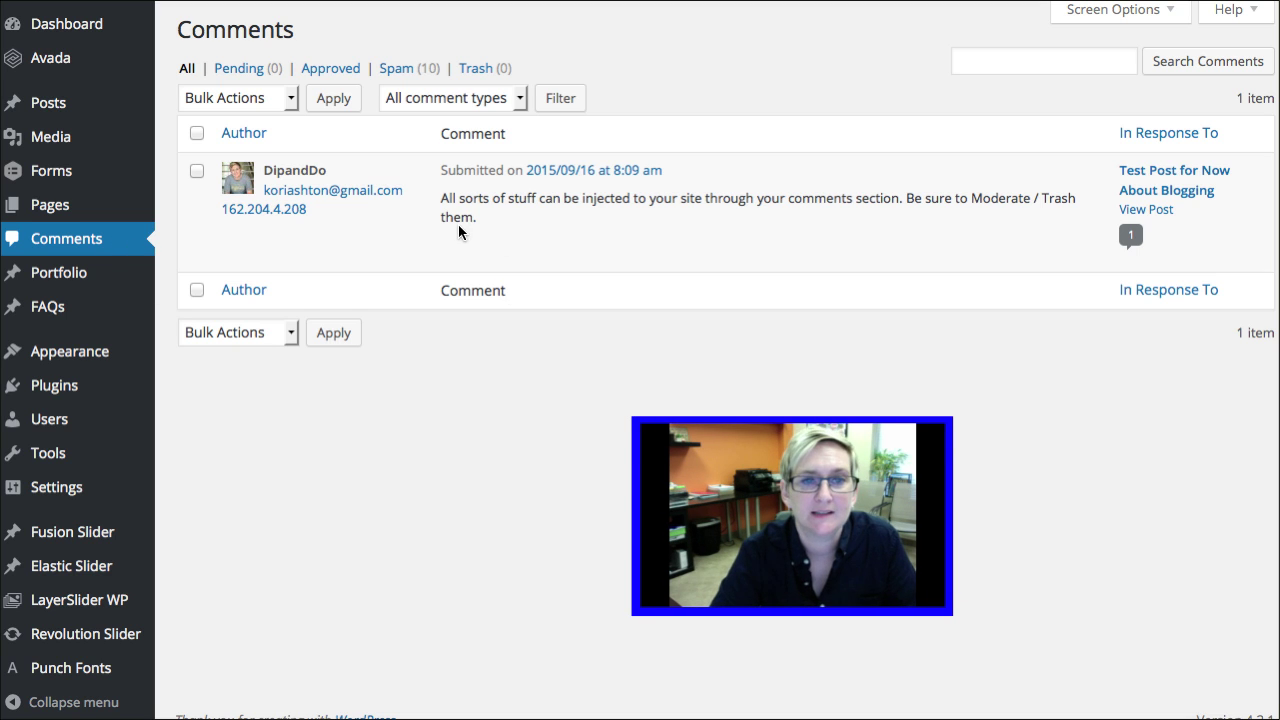
left_click(485, 246)
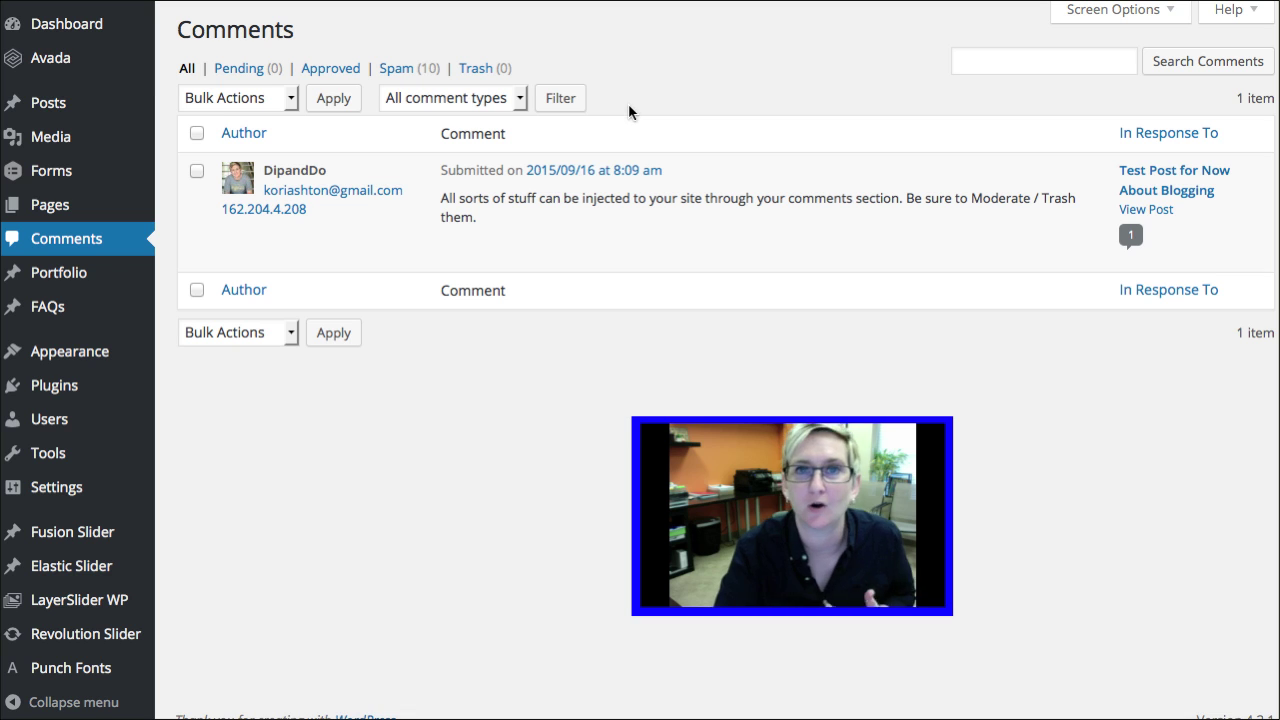
mouse_move(51, 170)
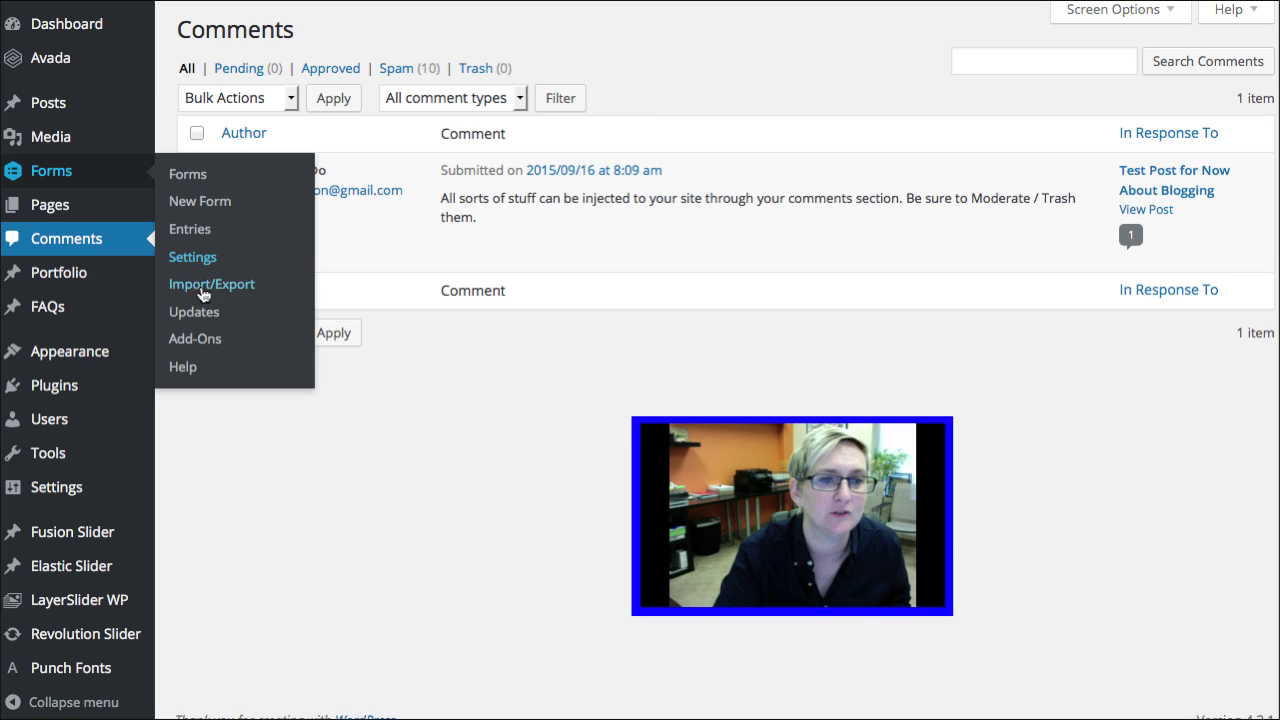
Enable the anti-spam honeypot in the Form Settings of the 'test' form.
left_click(185, 187)
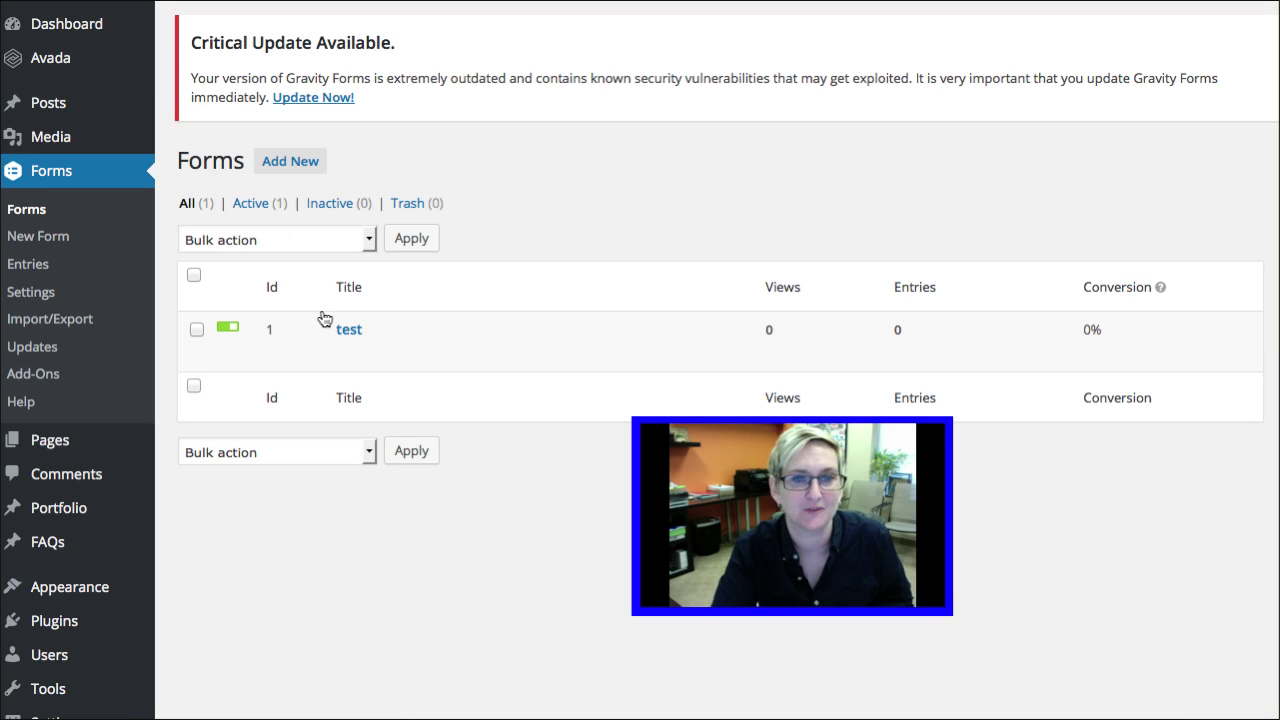
mouse_move(349, 329)
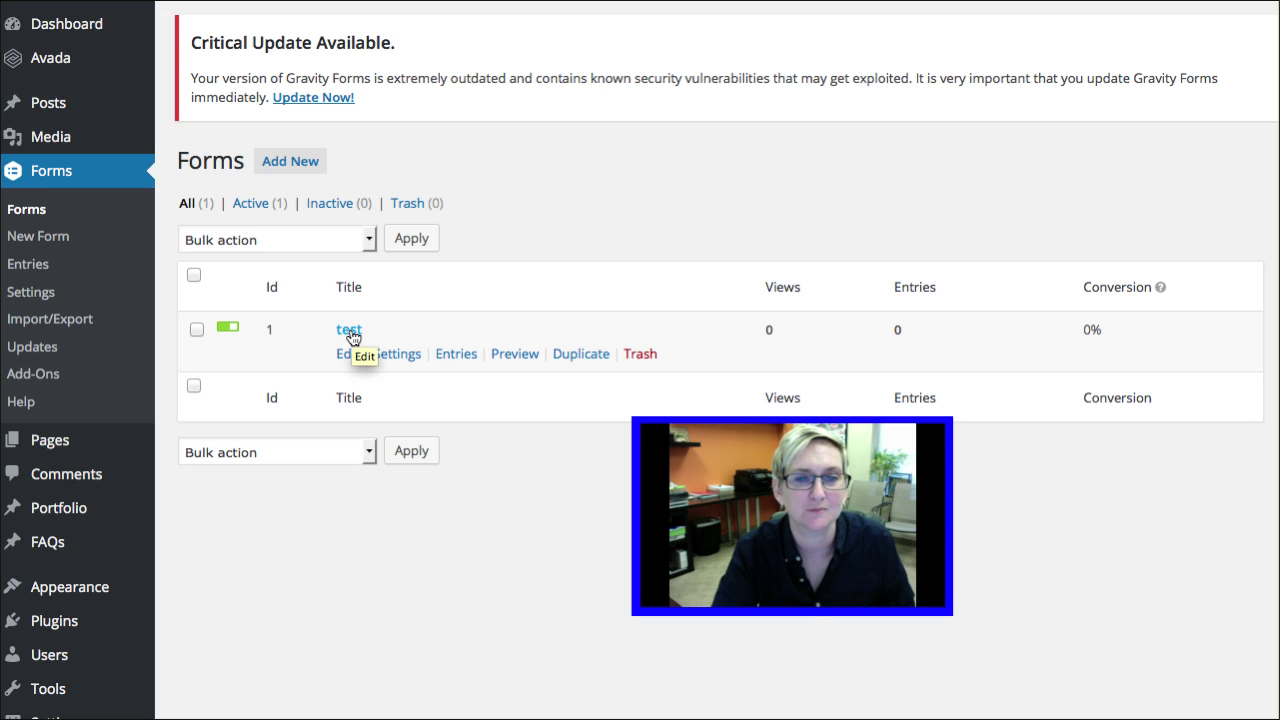
mouse_move(397, 354)
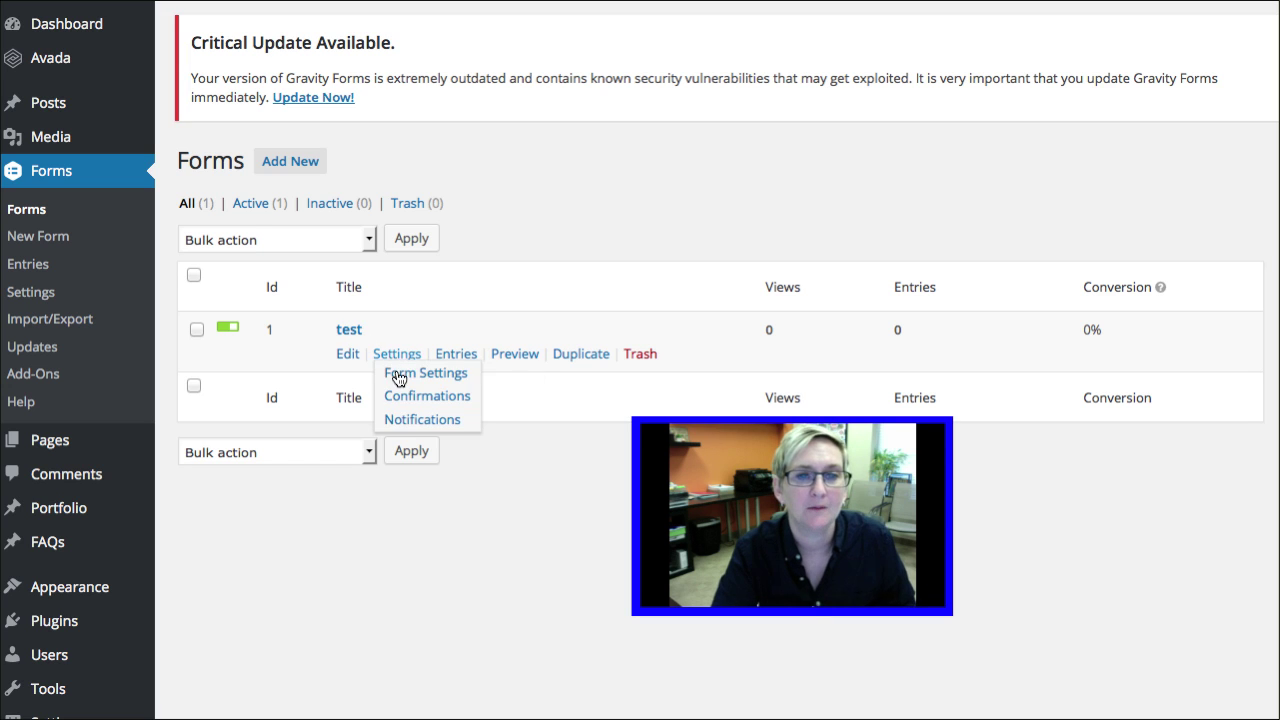
left_click(400, 371)
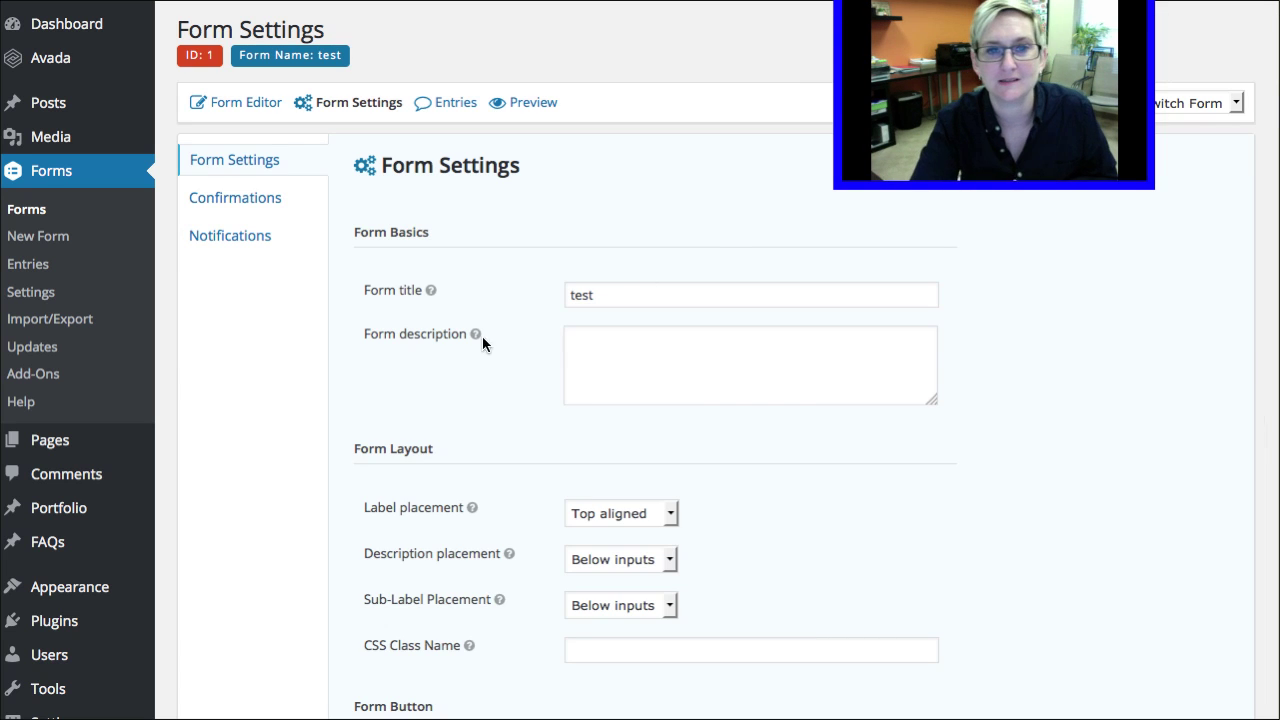
scroll(482, 336, "down", 2)
scroll(469, 338, "down", 5)
scroll(469, 338, "down", 2)
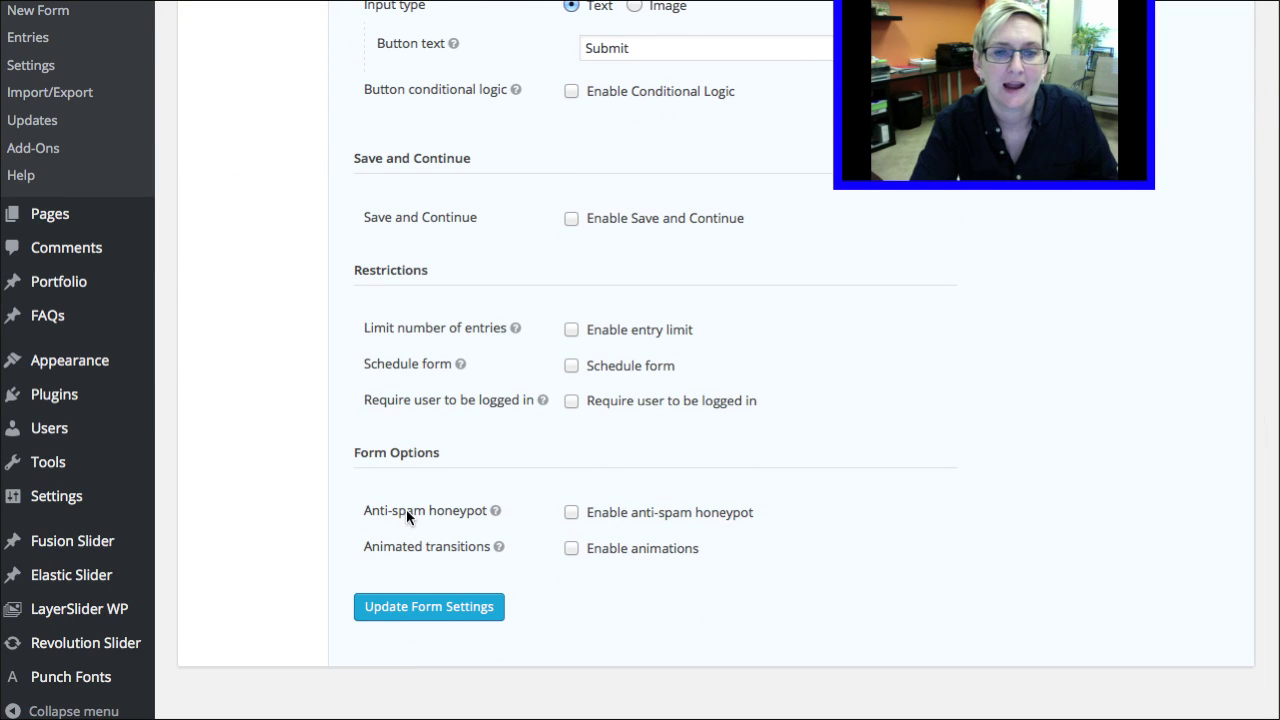
left_click(571, 513)
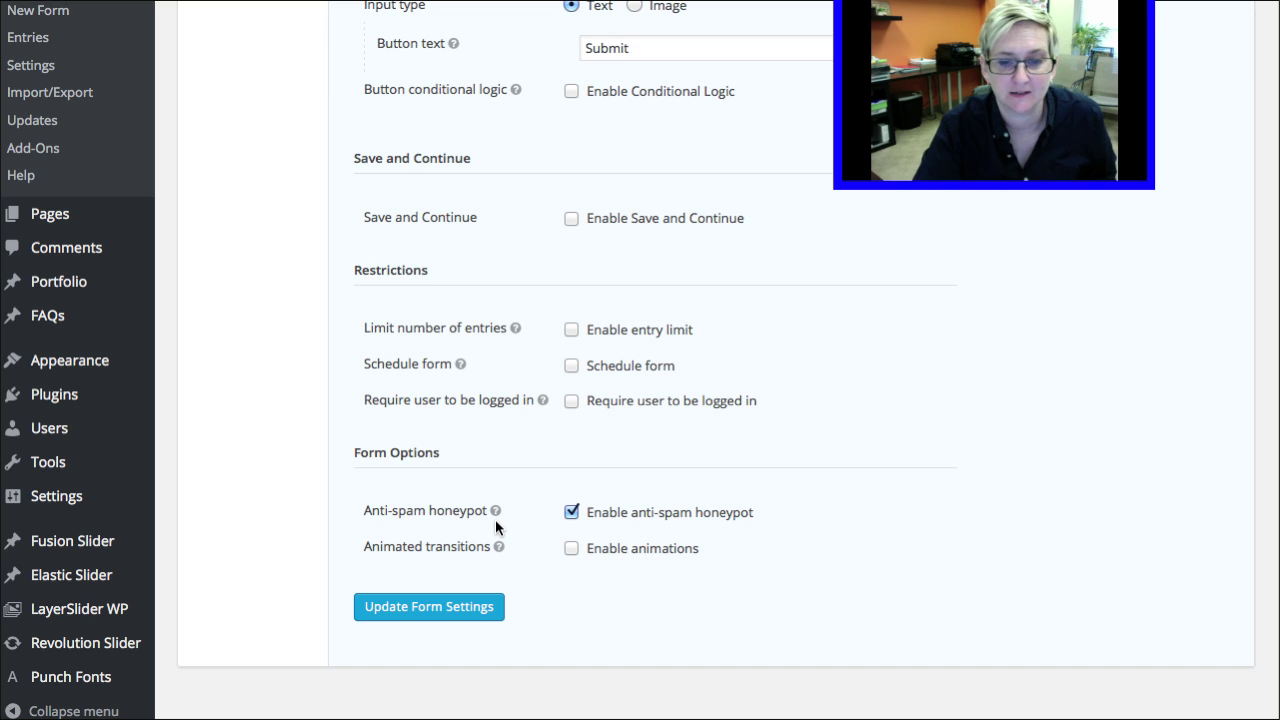
mouse_move(495, 511)
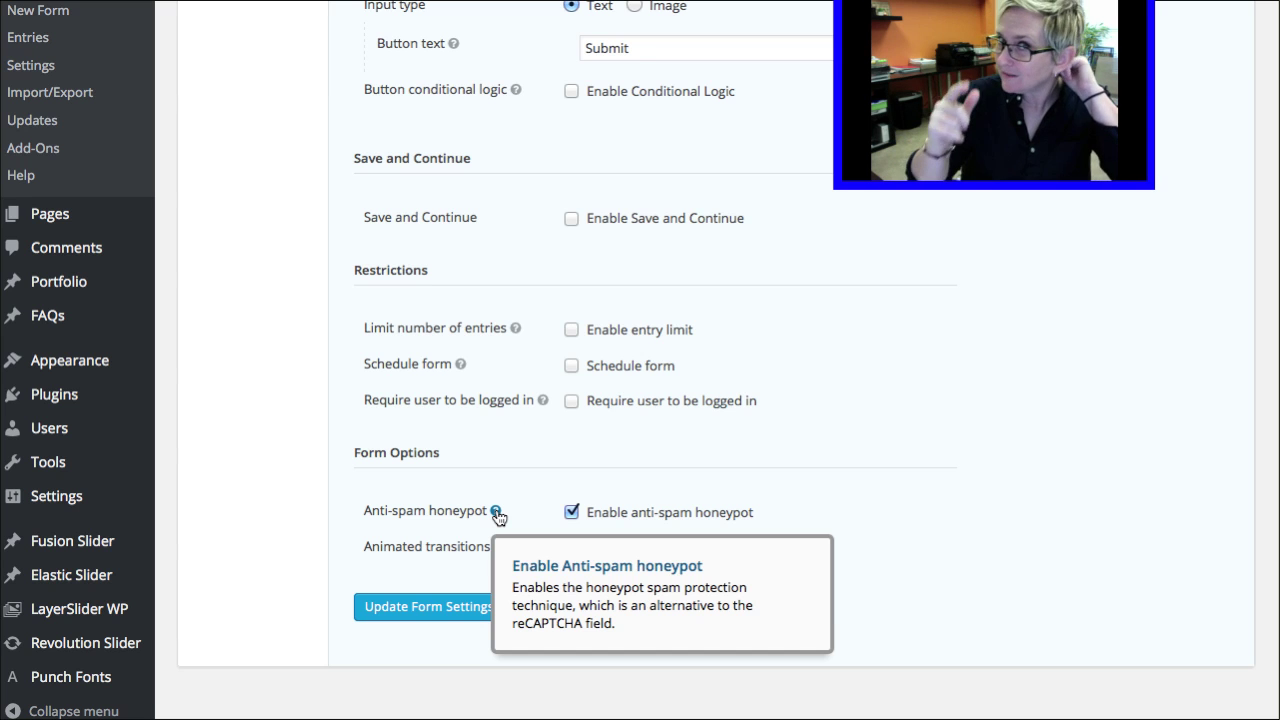
scroll(264, 365, "up", 4)
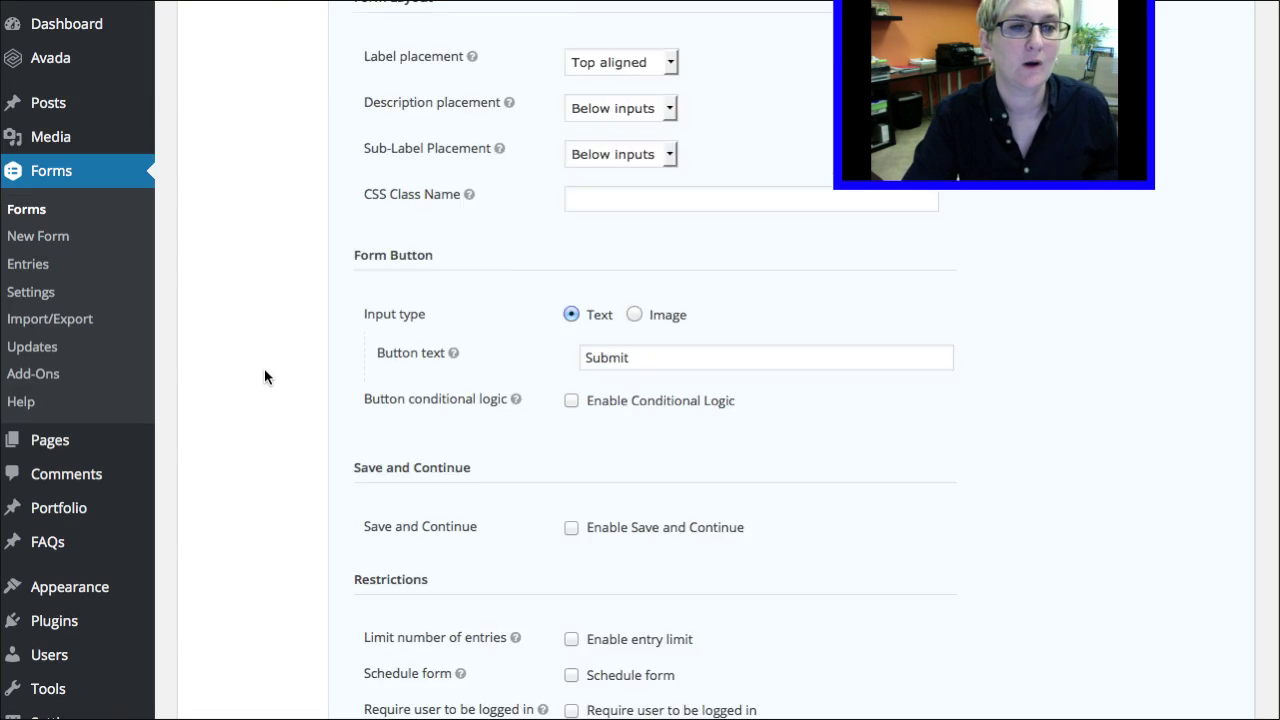
scroll(264, 370, "up", 5)
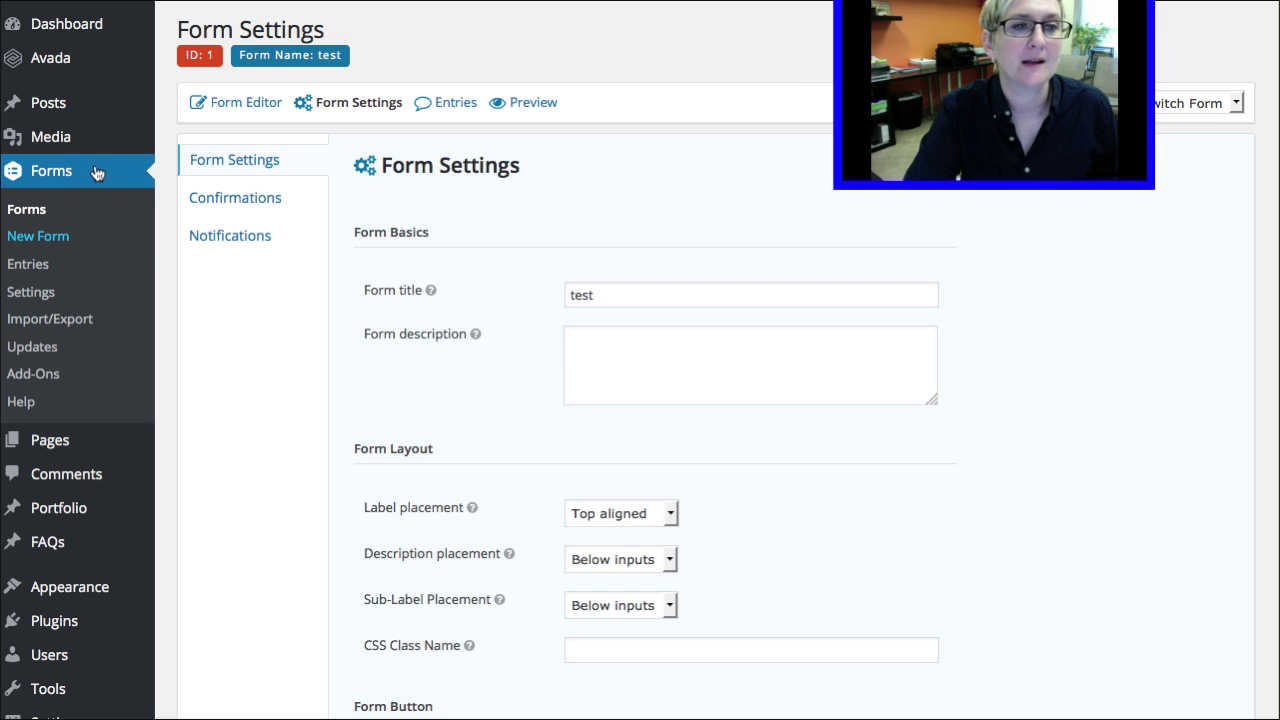
Leave the form settings and go to the Add Plugins page.
mouse_move(66, 23)
left_click(70, 37)
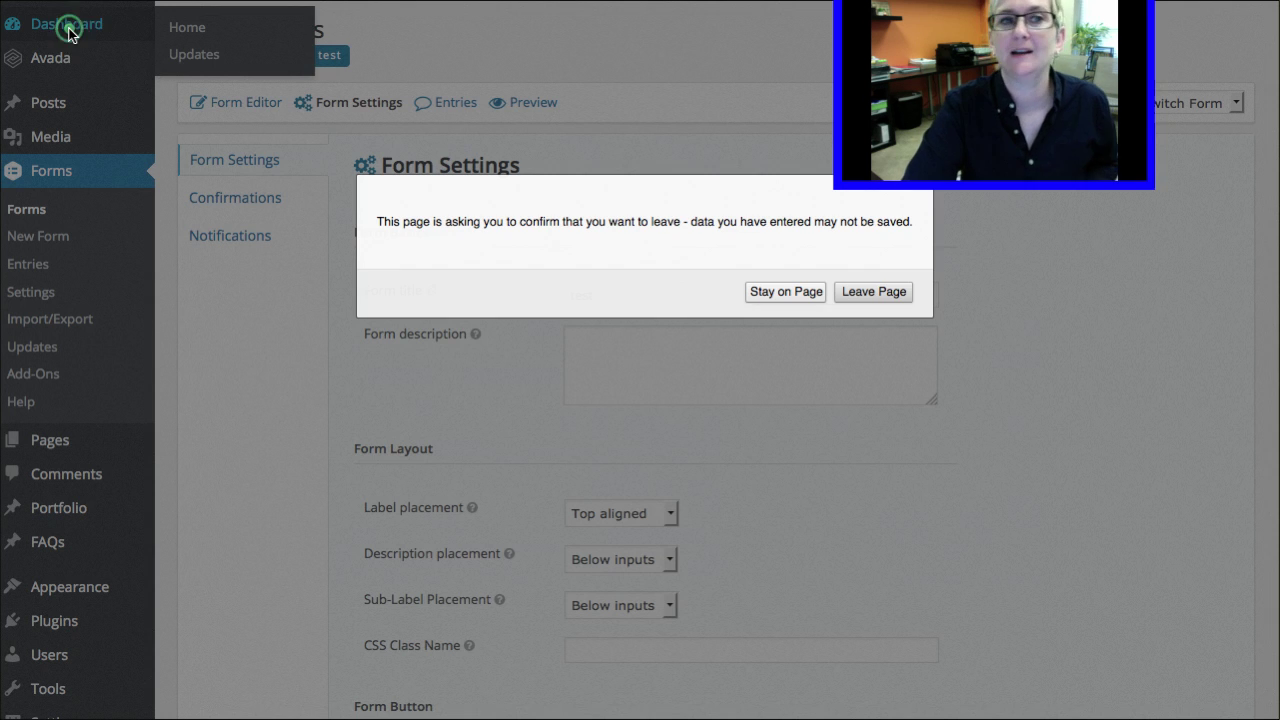
left_click(845, 292)
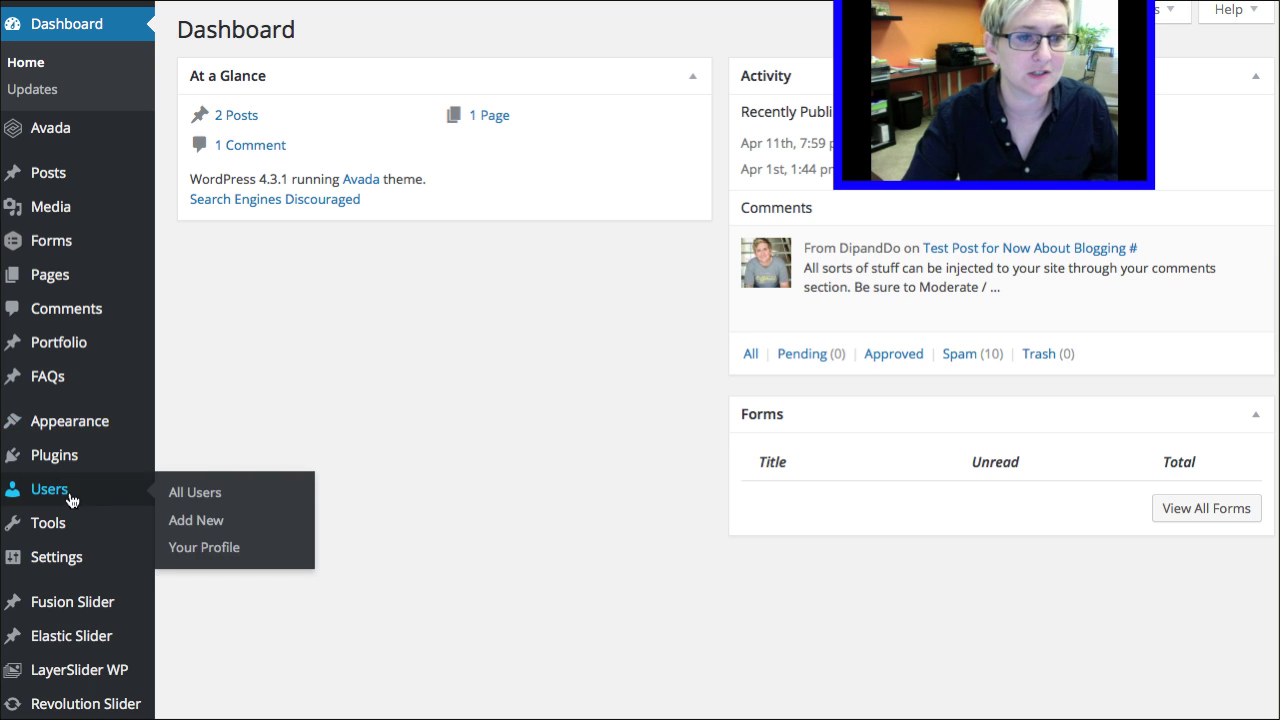
mouse_move(54, 455)
left_click(196, 489)
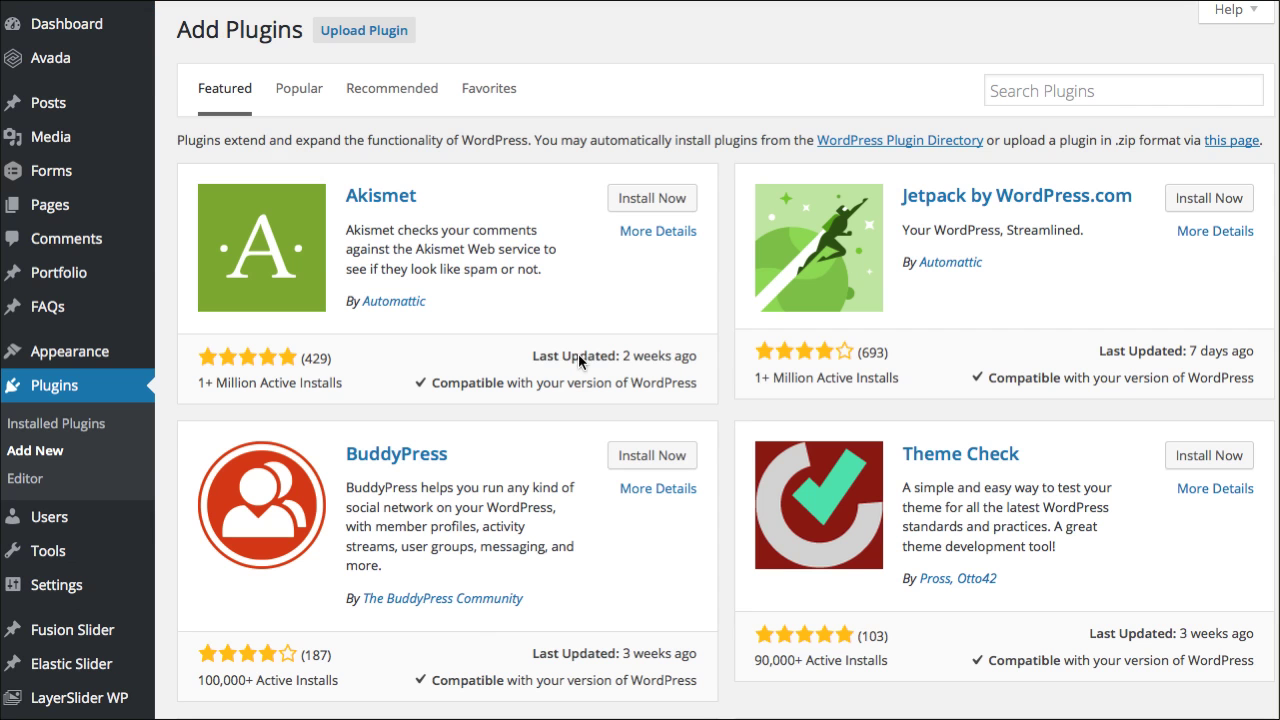
Search the plugin directory for 'sucuri'.
left_click(1020, 89)
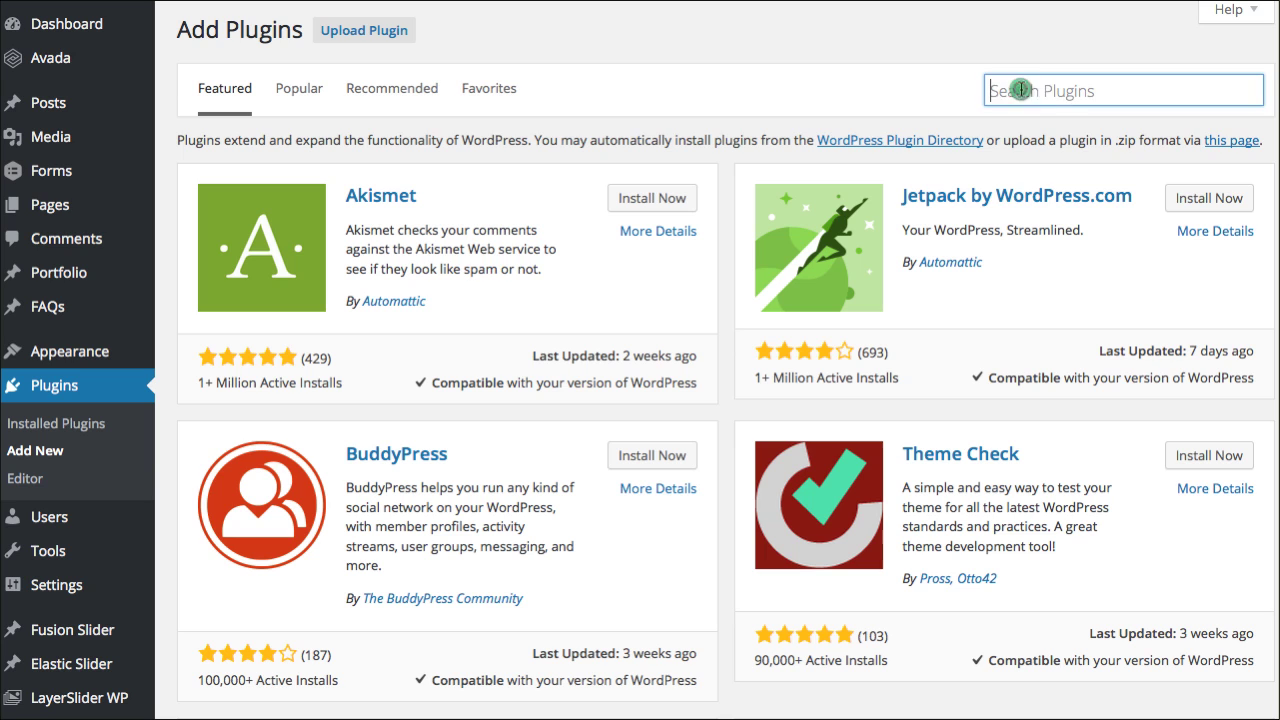
type("sur")
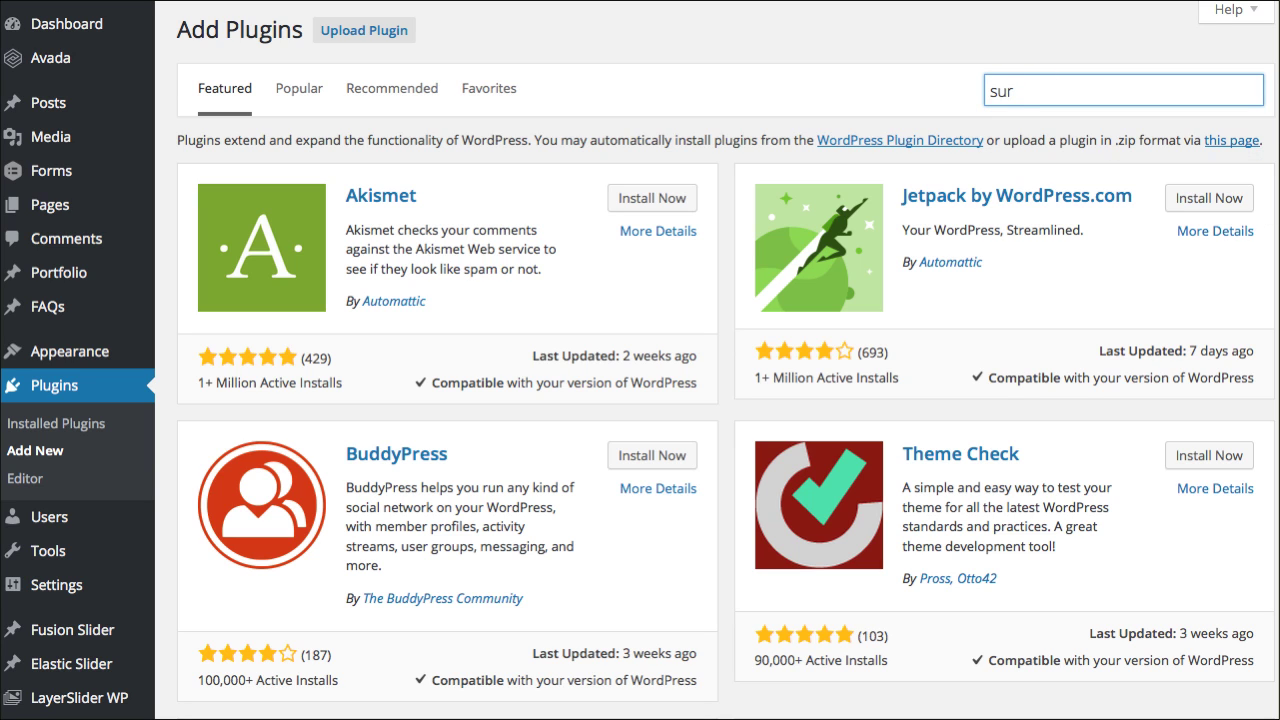
key("BackSpace")
type("curi")
key("Return")
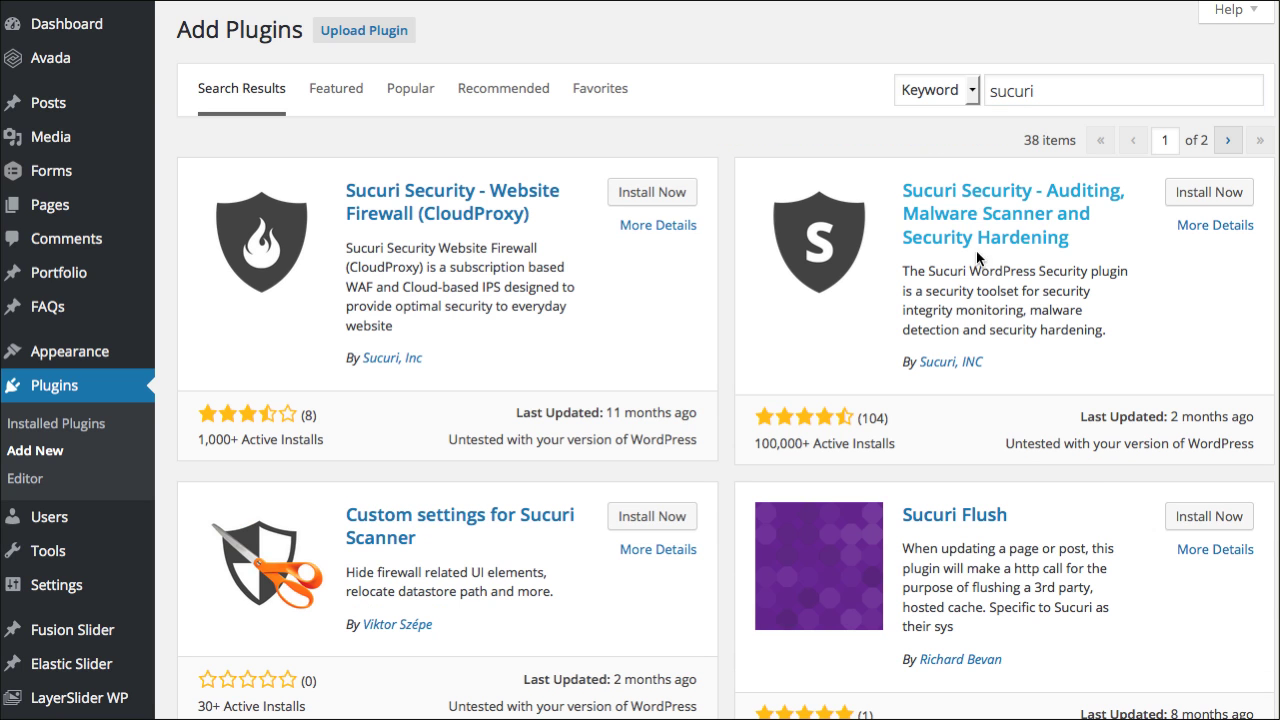
Install and activate Sucuri Security - Auditing, Malware Scanner and Security Hardening.
left_click(1208, 200)
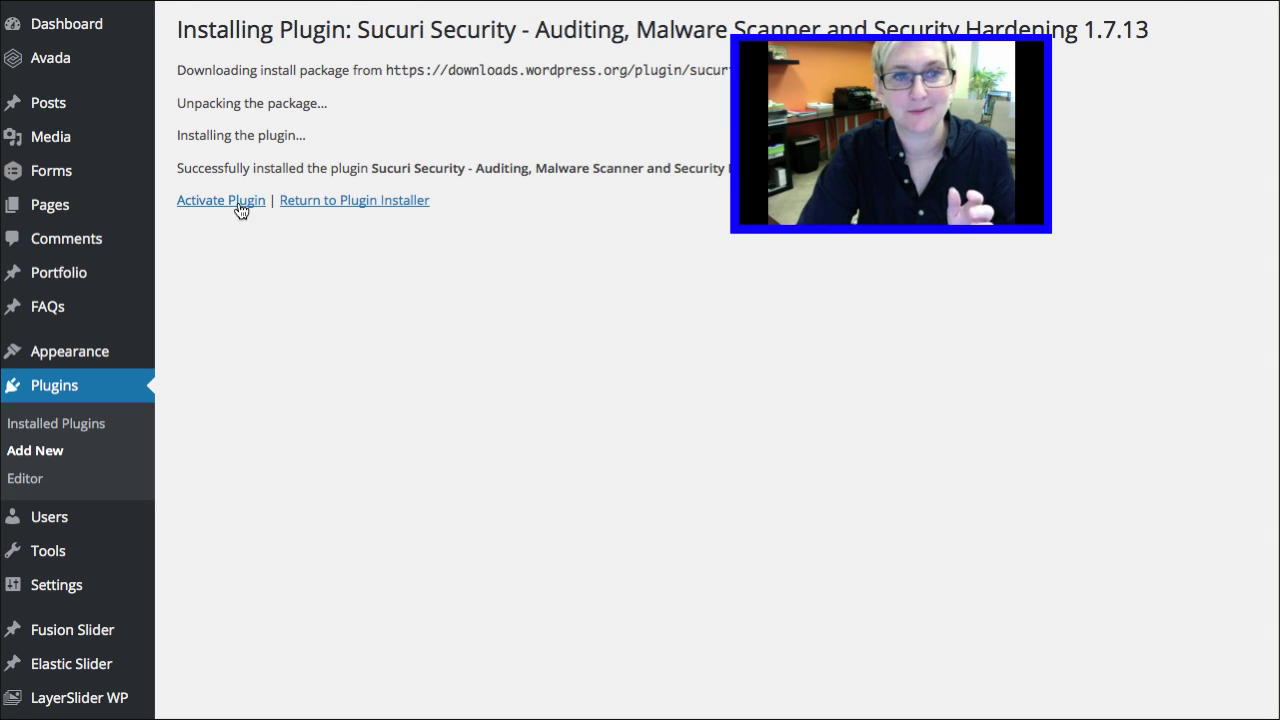
left_click(233, 201)
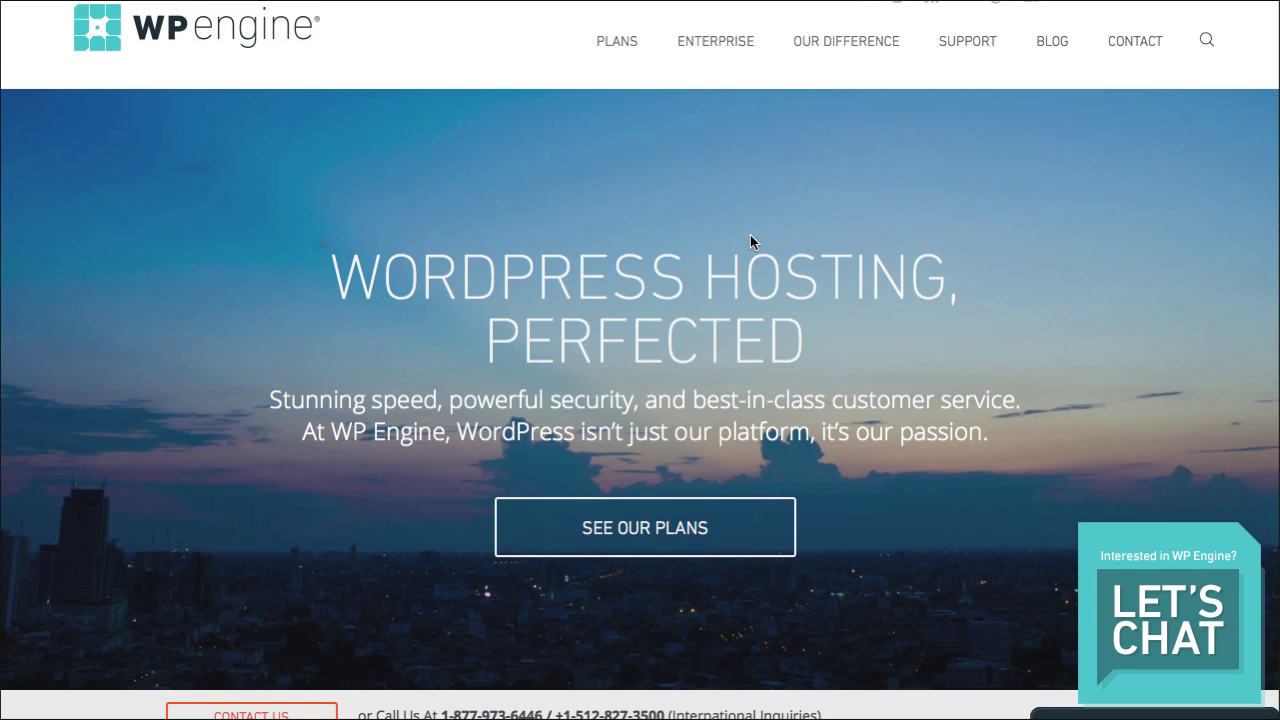
Scroll the WP Engine site to the plans: Personal $29, Professional $99, Business $249 monthly.
scroll(752, 240, "up", 1)
scroll(748, 241, "down", 2)
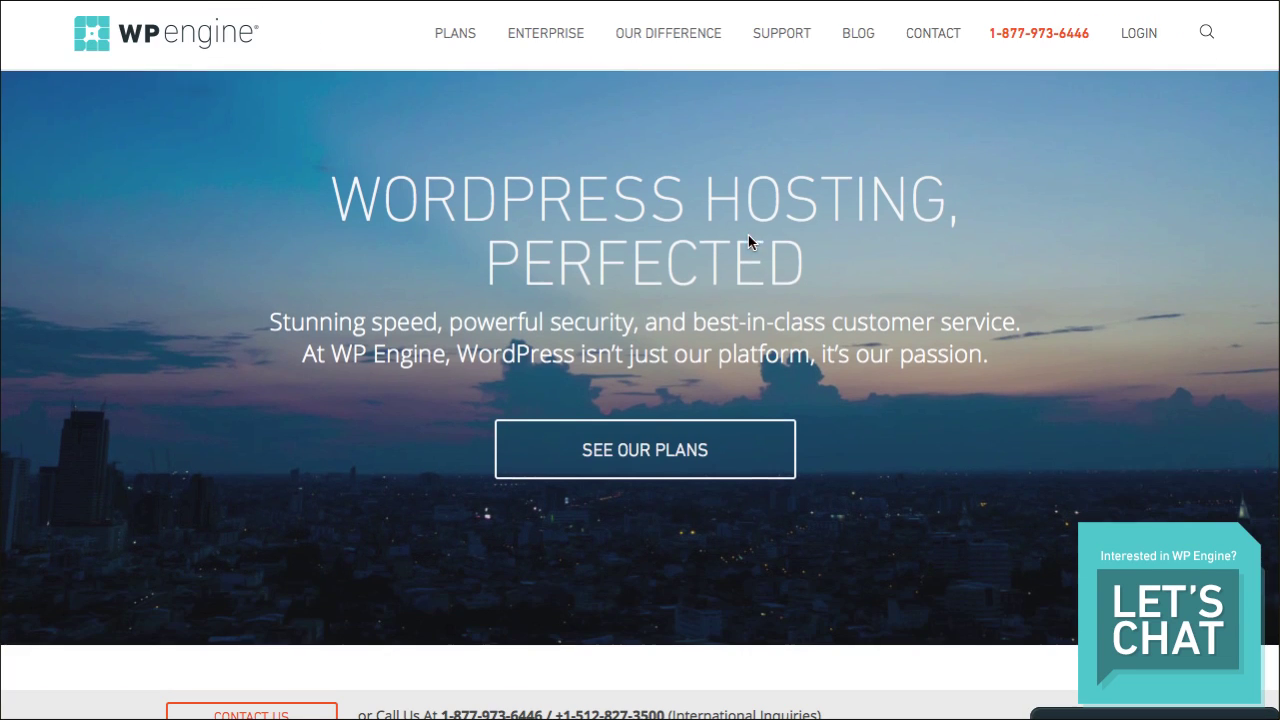
scroll(847, 248, "down", 5)
scroll(847, 248, "down", 1)
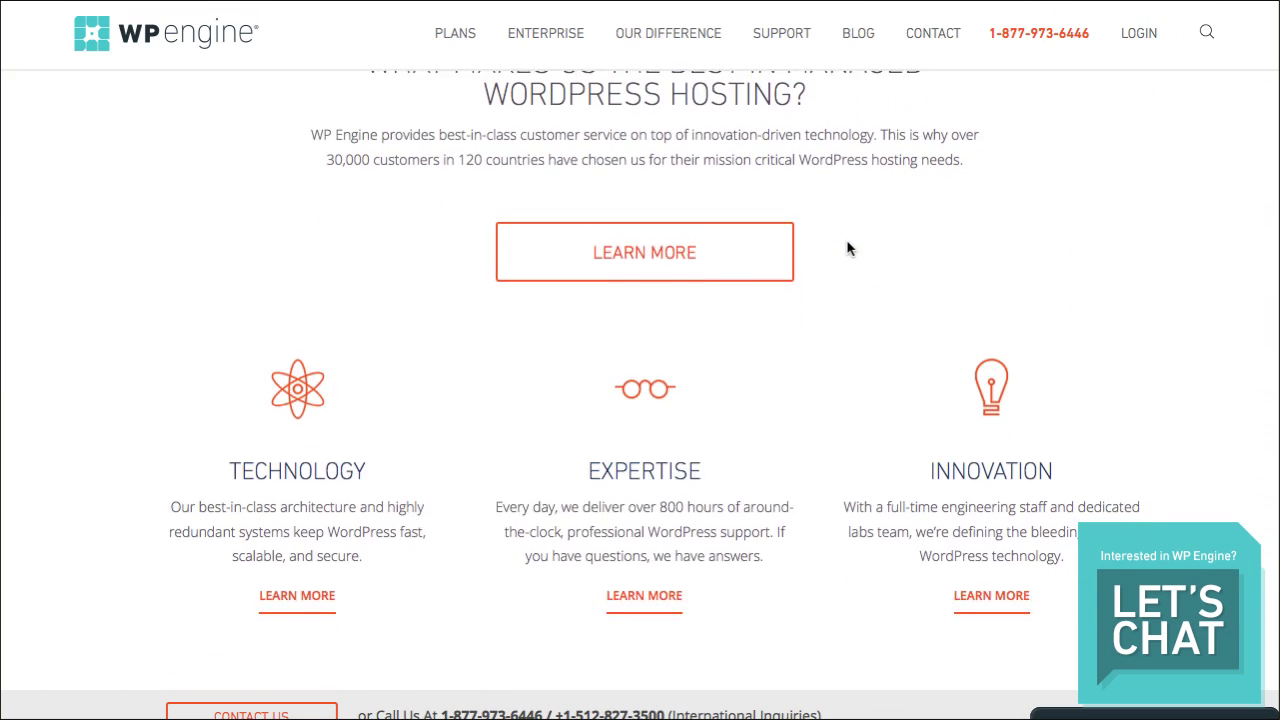
scroll(847, 248, "down", 3)
scroll(847, 248, "down", 3)
scroll(847, 248, "down", 3)
scroll(847, 248, "down", 2)
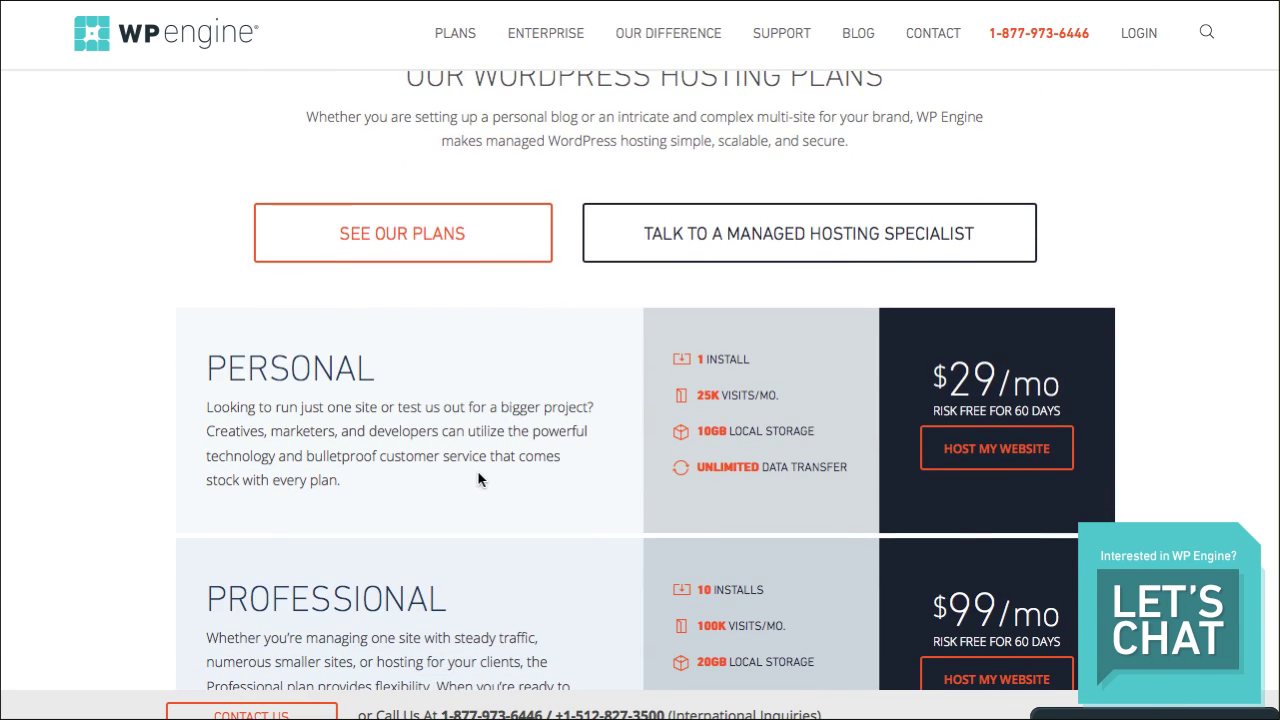
scroll(478, 473, "down", 2)
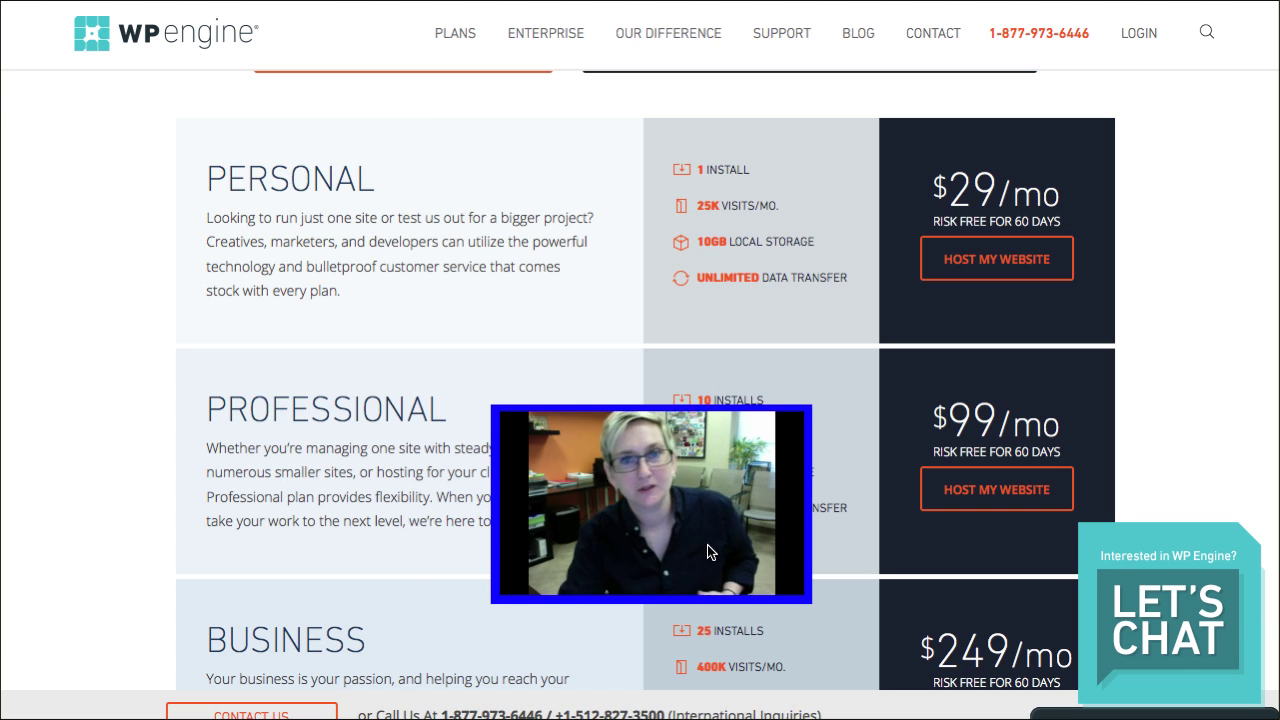
left_click_drag(492, 406, 285, 218)
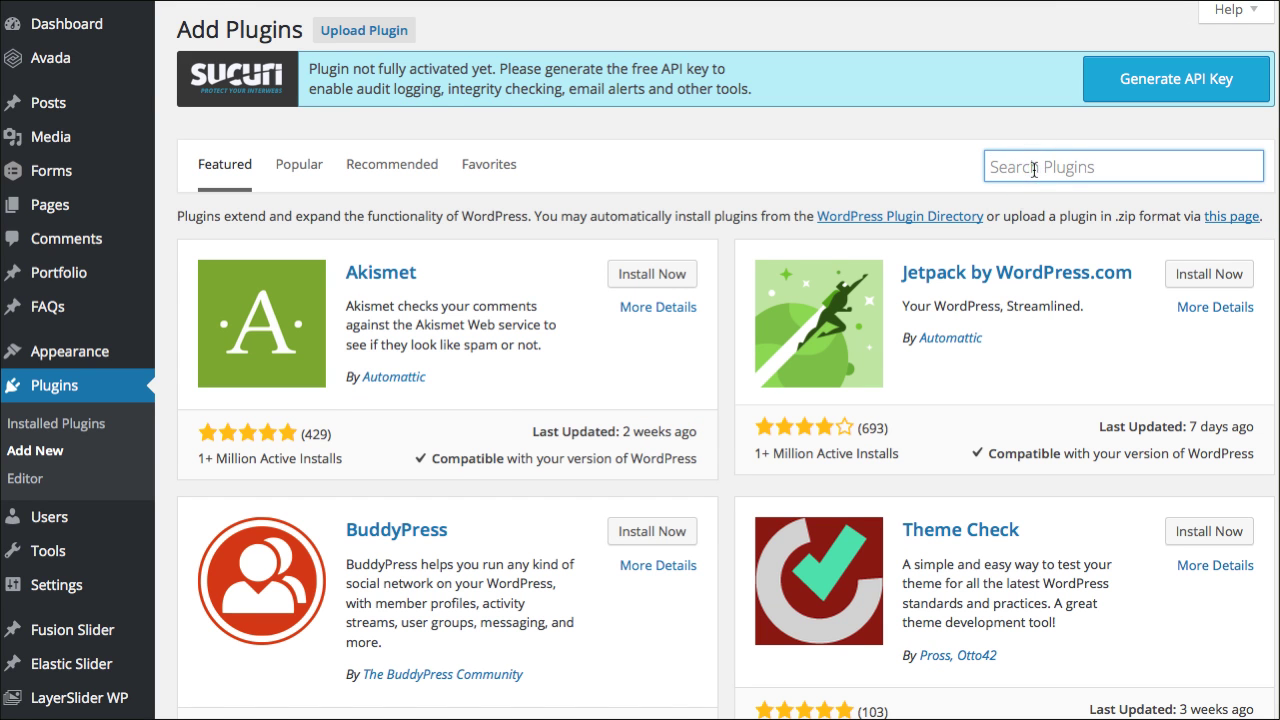
Search the Add Plugins directory for "updraft plus" using the suggested term.
type("up")
key("Down")
key("Return")
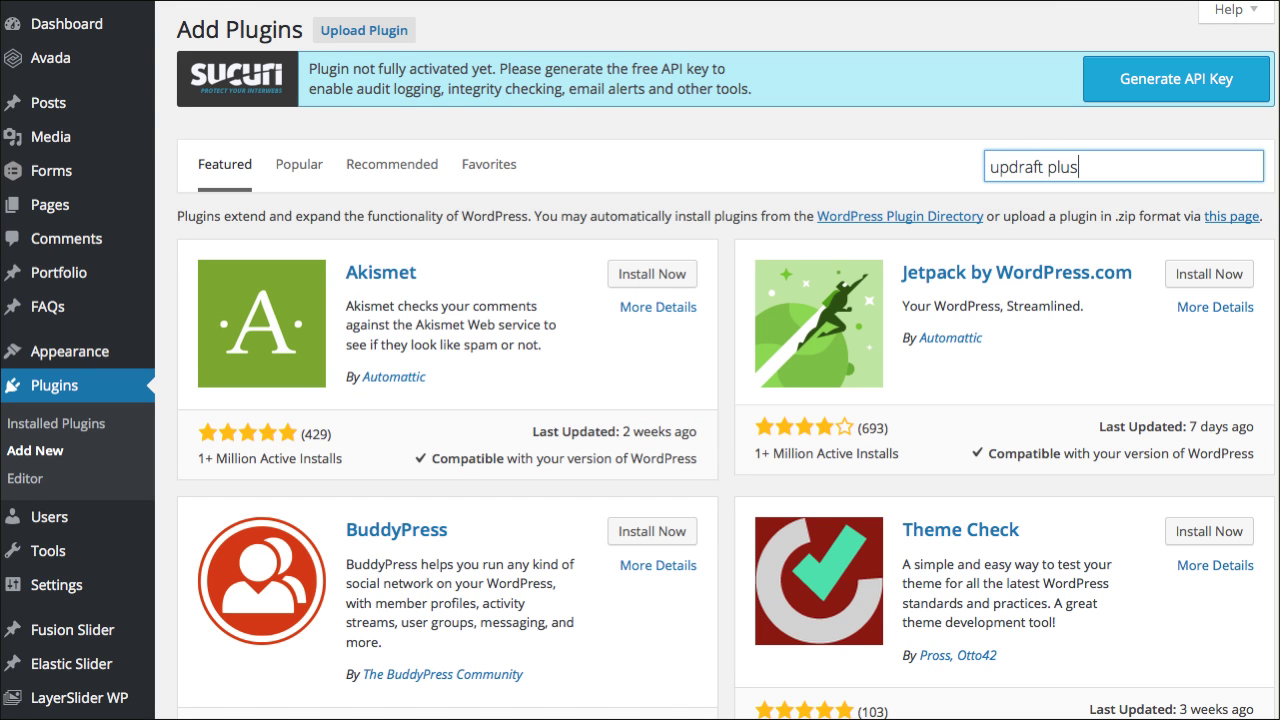